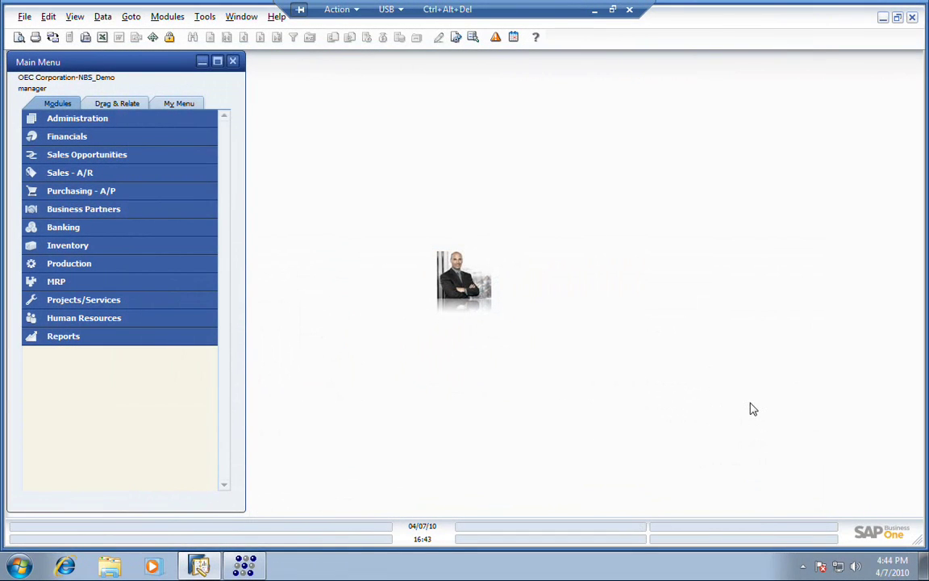
Start a new sales quotation for the customer Microchips.
{"action": "left_click", "coordinate": [132, 179]}
{"action": "left_click", "coordinate": [130, 191]}
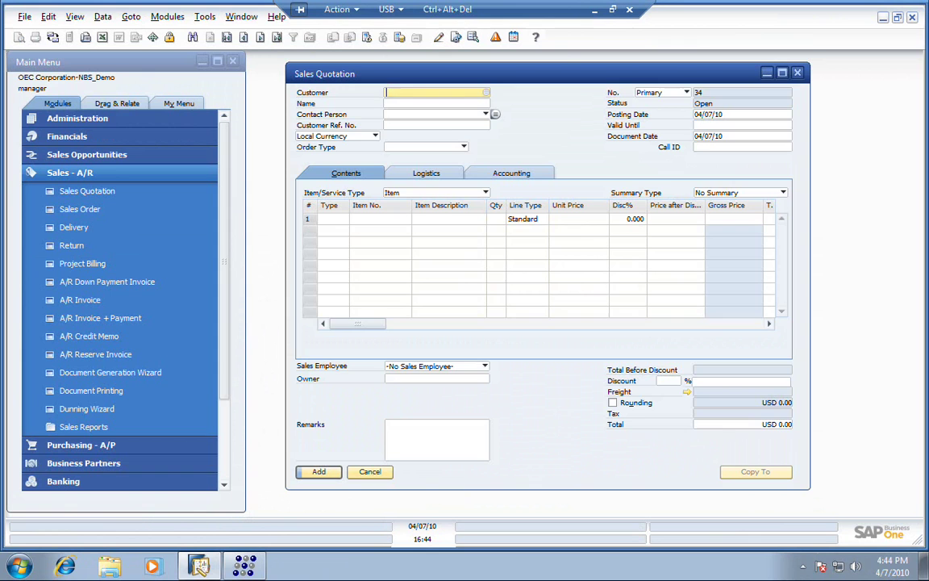
{"action": "type", "text": "c3"}
{"action": "key", "text": "Tab"}
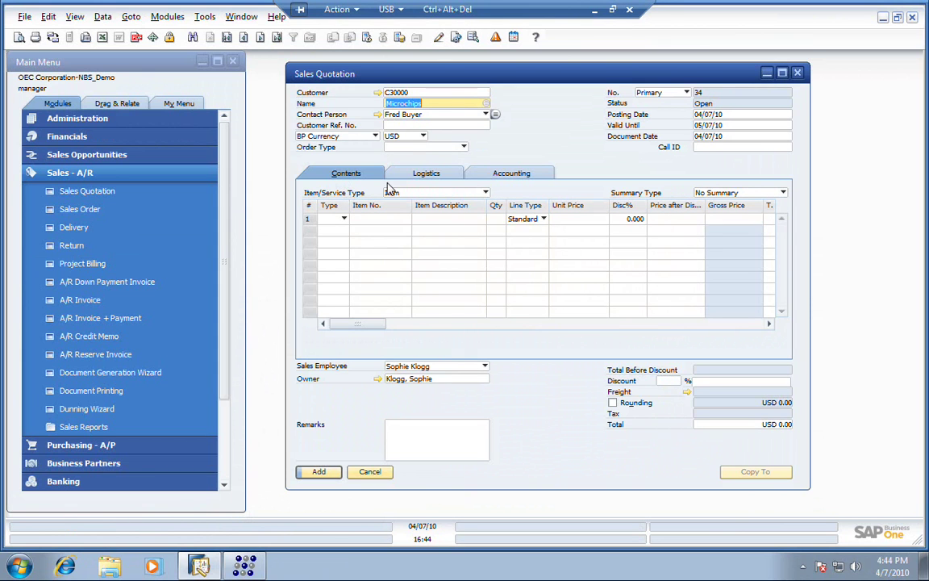
Add the Net_Project network installation item to the quotation and set the order type to Contract.
{"action": "left_click", "coordinate": [444, 230]}
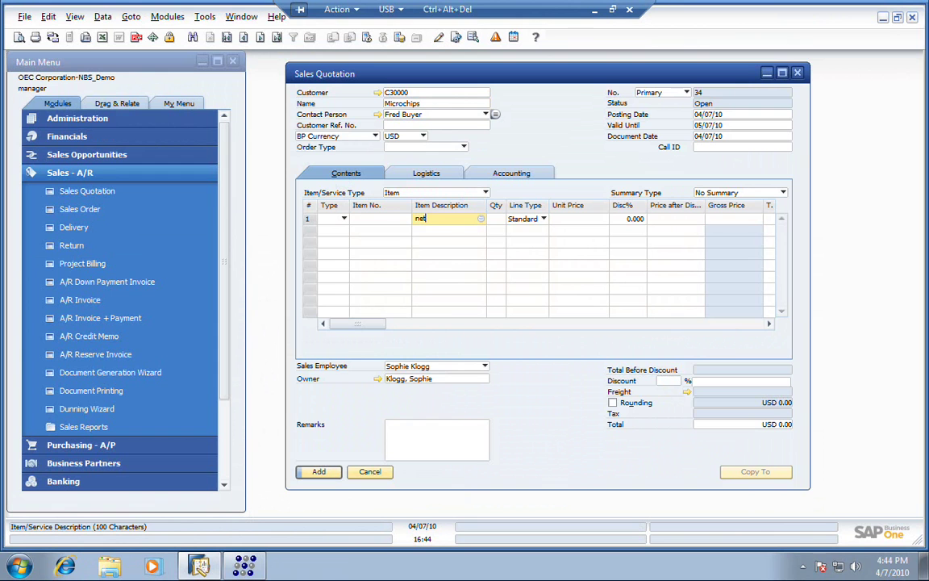
{"action": "key", "text": "Tab"}
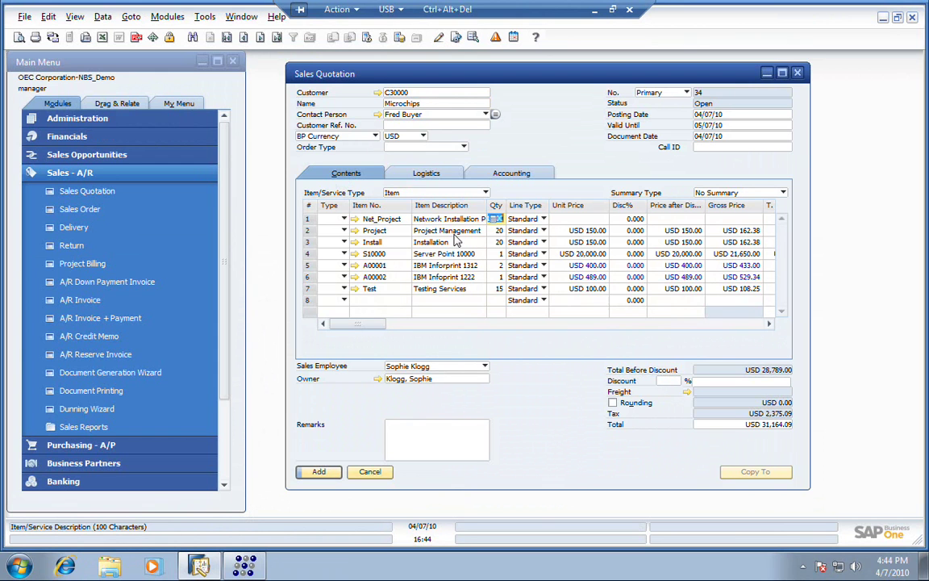
{"action": "left_click", "coordinate": [462, 148]}
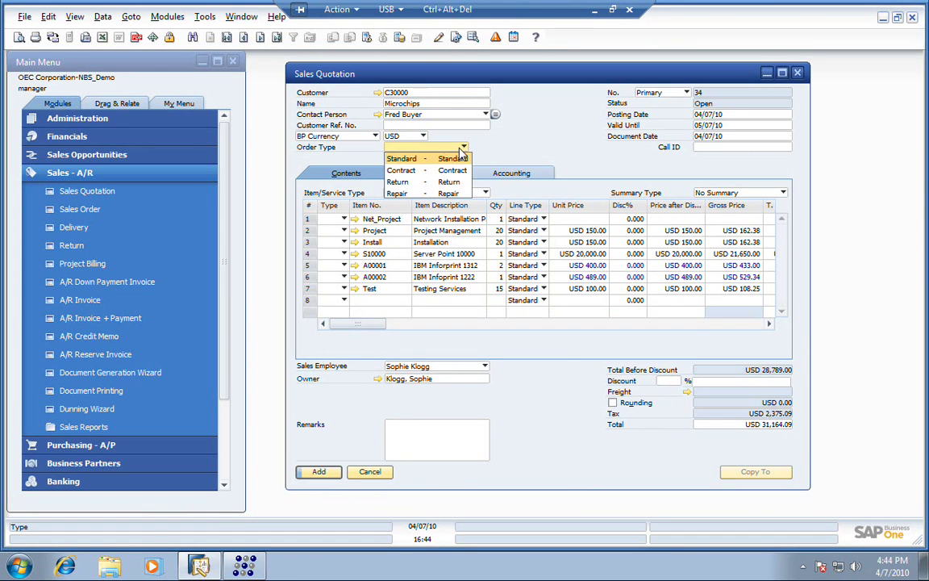
{"action": "left_click", "coordinate": [452, 170]}
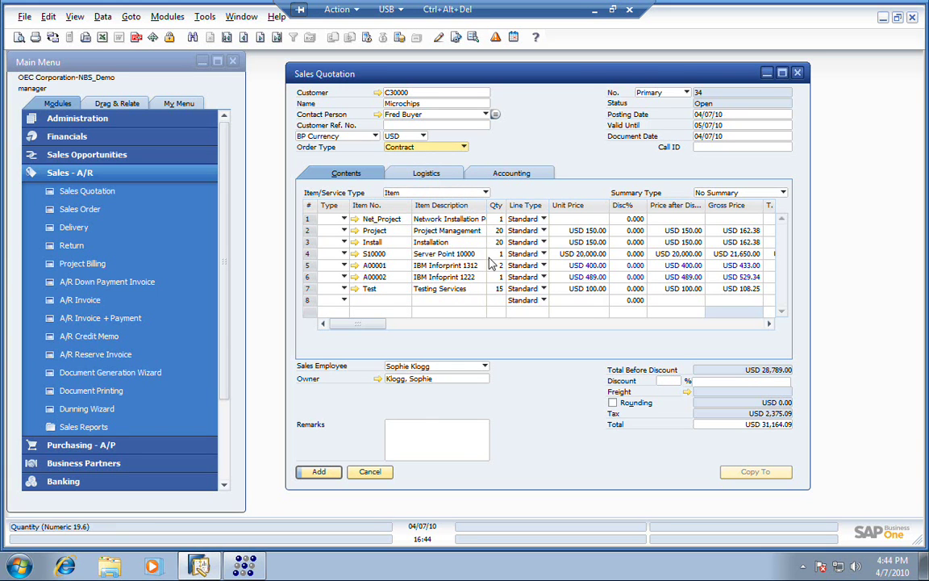
Set the line type to Service for the Net_Project, Project, Install and Test lines of the quotation.
{"action": "left_click", "coordinate": [541, 219]}
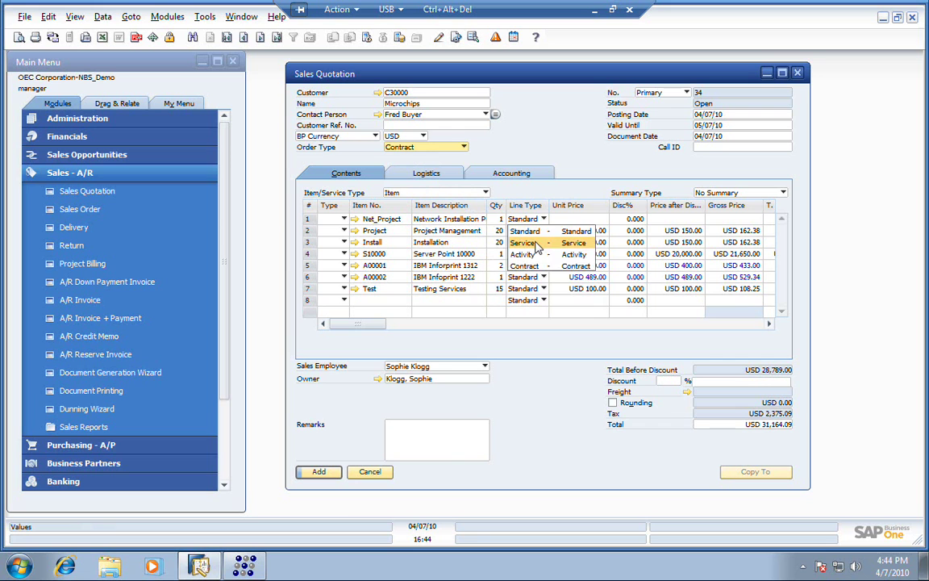
{"action": "left_click", "coordinate": [539, 242]}
{"action": "left_click", "coordinate": [538, 233]}
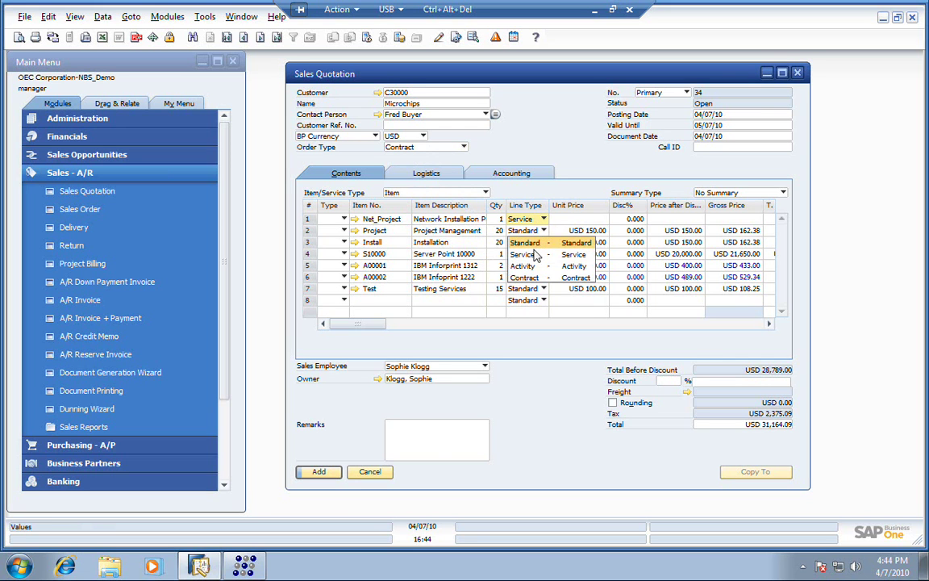
{"action": "left_click", "coordinate": [535, 254]}
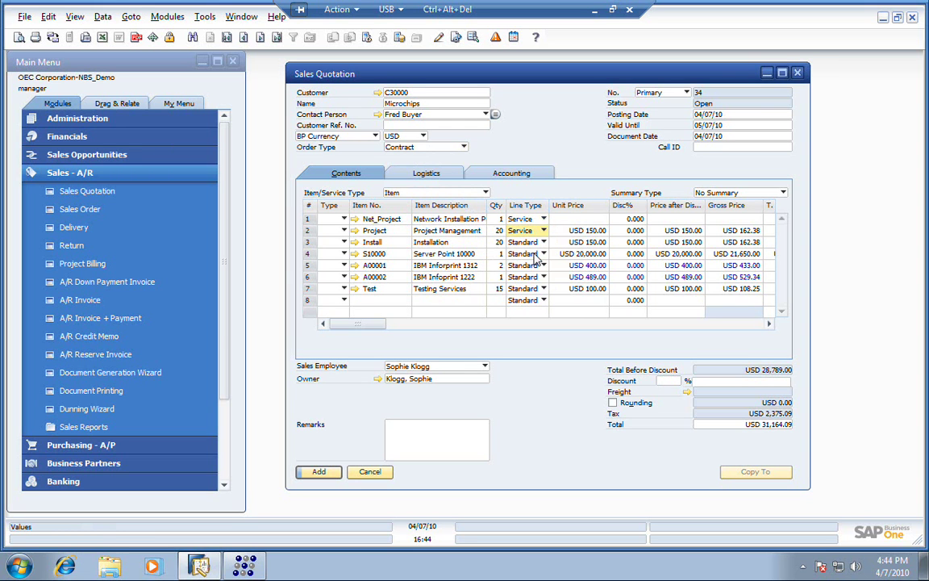
{"action": "left_click", "coordinate": [537, 243]}
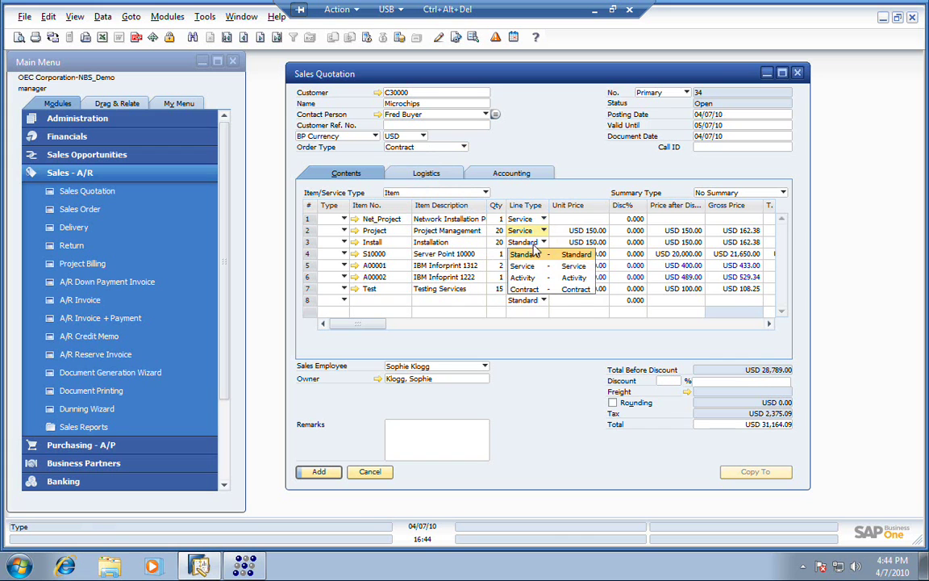
{"action": "left_click", "coordinate": [535, 266]}
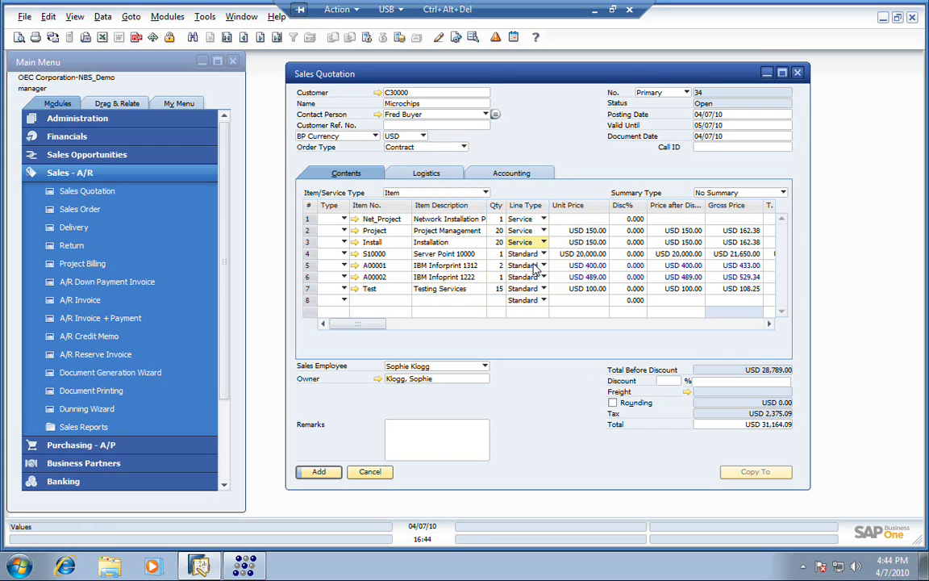
{"action": "left_click", "coordinate": [534, 288]}
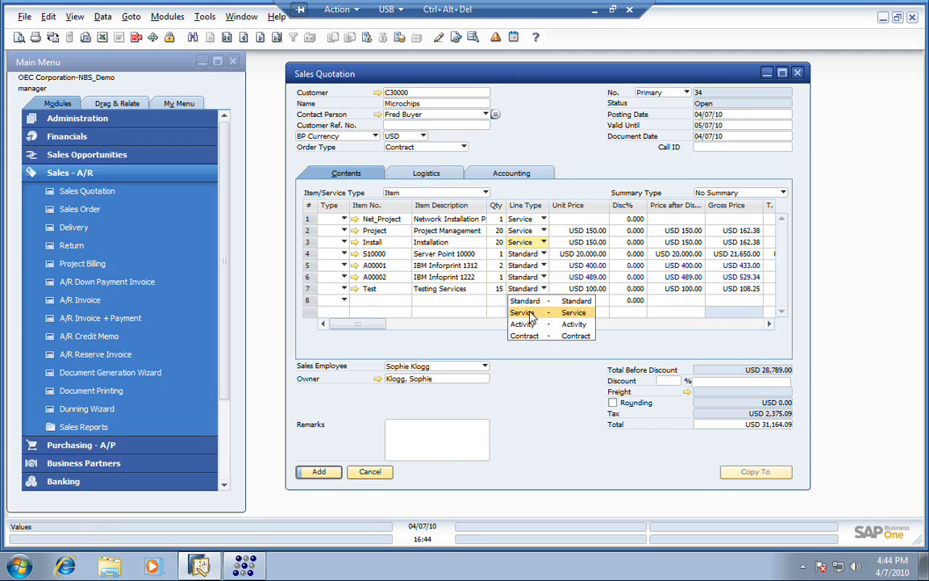
{"action": "left_click", "coordinate": [530, 315]}
Insert a subtotal line below the Test line and add the quotation.
{"action": "left_click", "coordinate": [344, 300]}
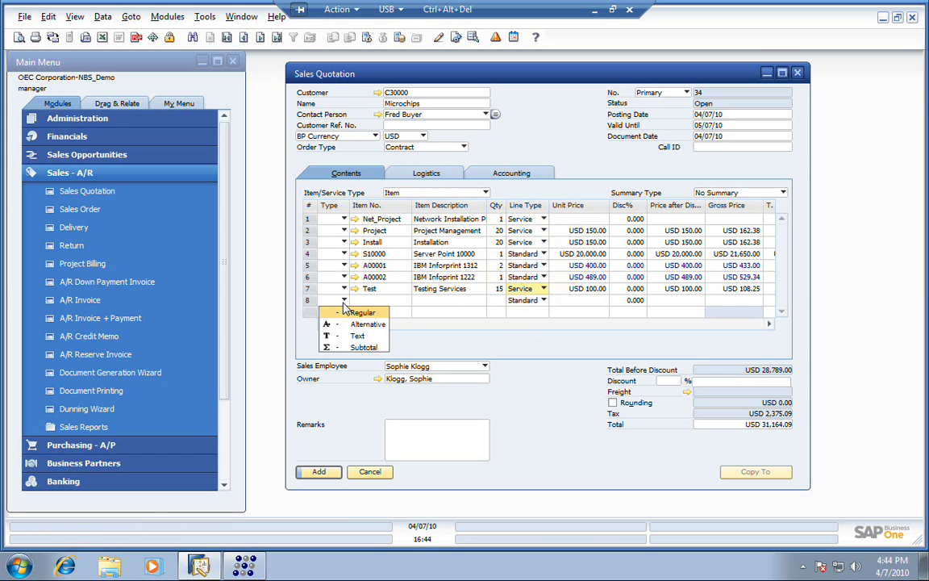
{"action": "left_click", "coordinate": [362, 347]}
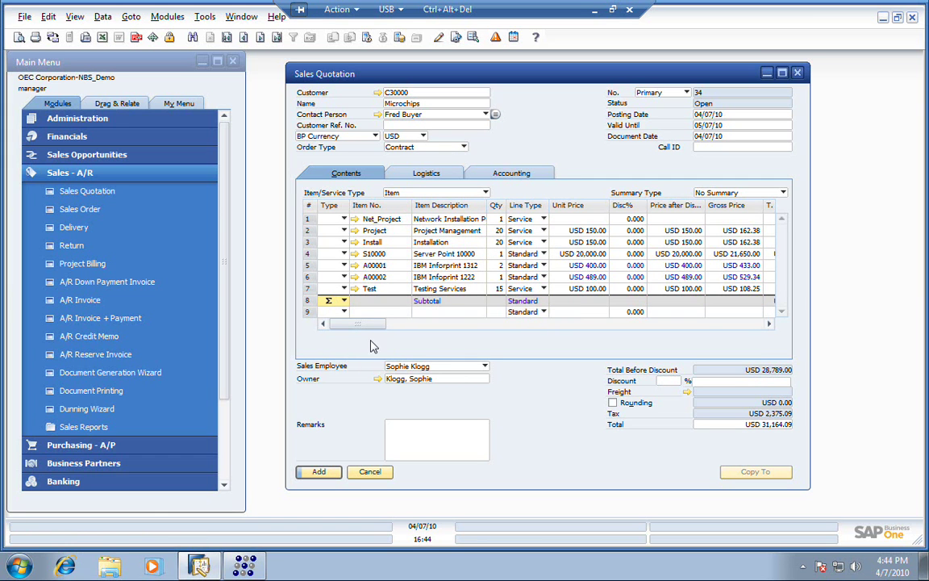
{"action": "left_click", "coordinate": [319, 471]}
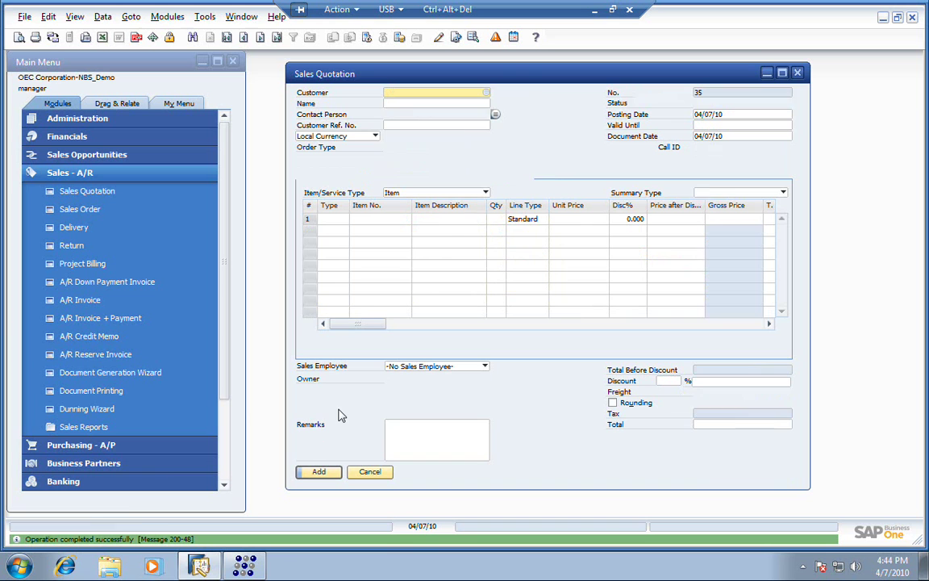
Reopen the quotation just added and copy it to a sales order.
{"action": "left_click", "coordinate": [244, 36]}
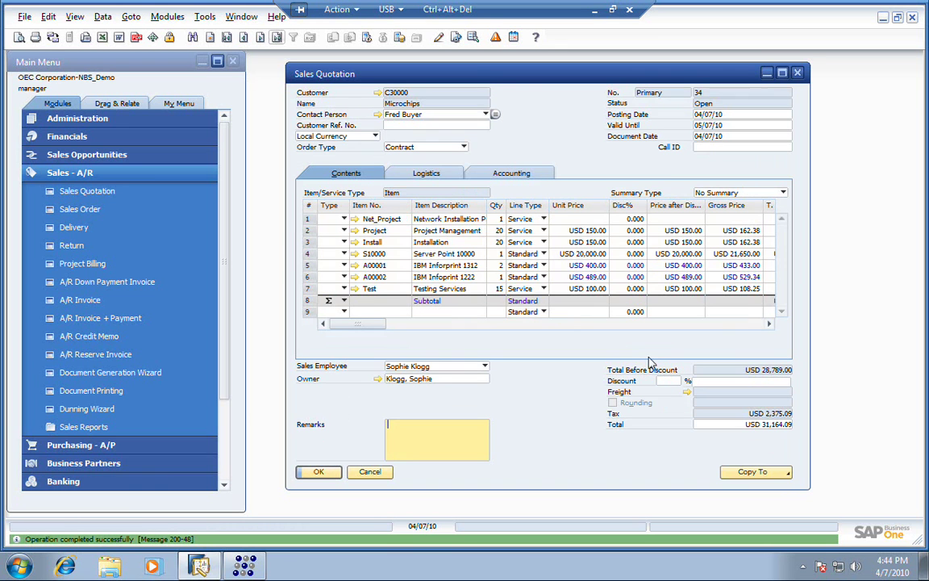
{"action": "left_click", "coordinate": [751, 471]}
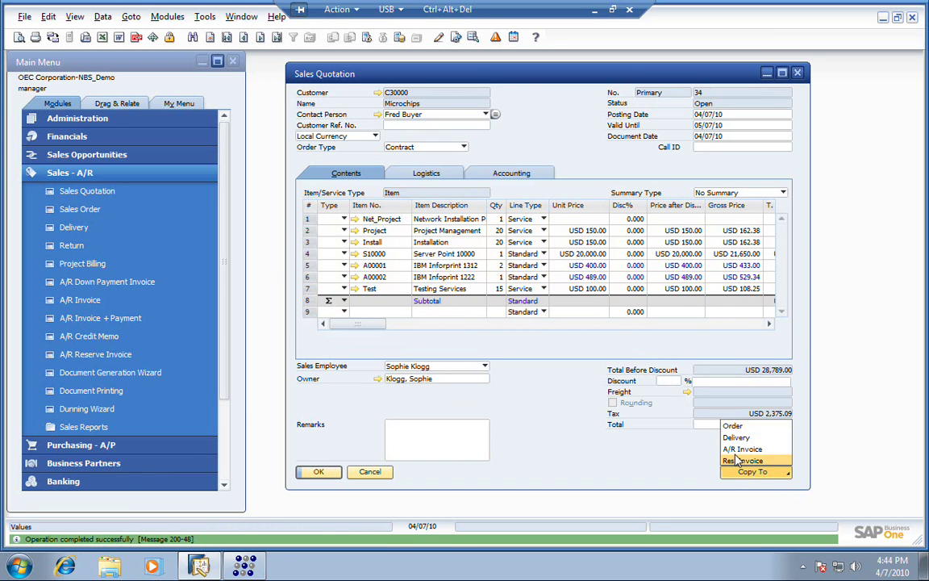
{"action": "left_click", "coordinate": [735, 428]}
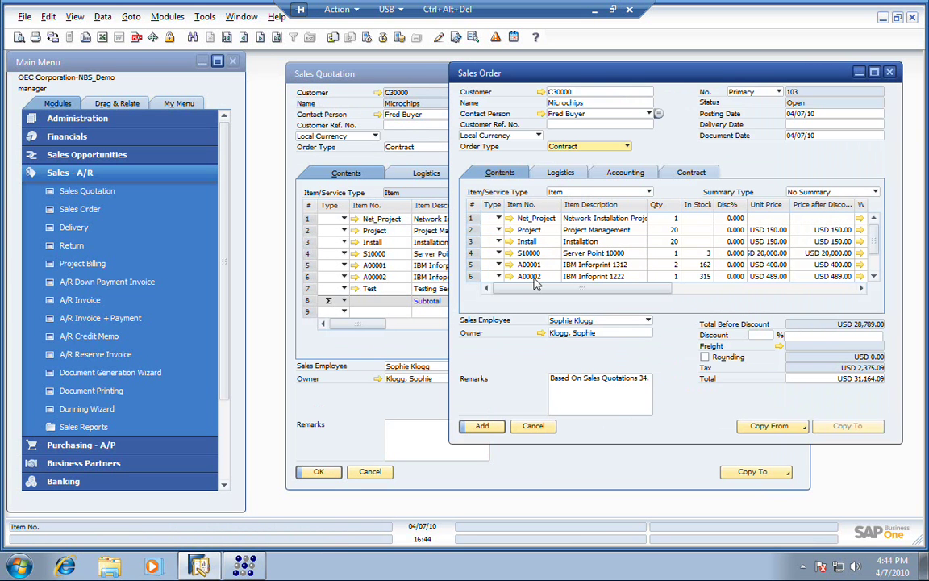
Set the sales order's delivery date to 04/07/10 and accept the system message.
{"action": "left_click", "coordinate": [798, 126]}
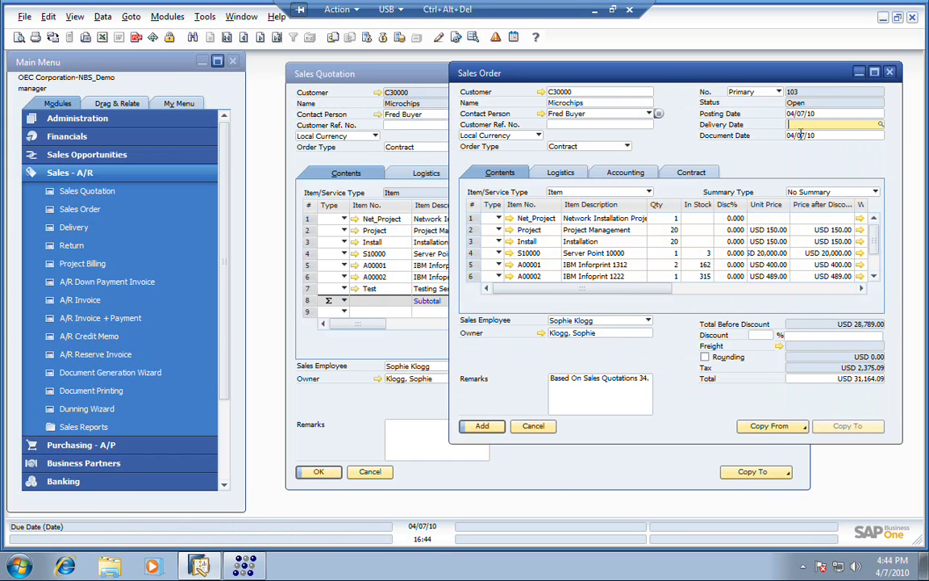
{"action": "type", "text": "7"}
{"action": "key", "text": "Tab"}
{"action": "left_click", "coordinate": [320, 292]}
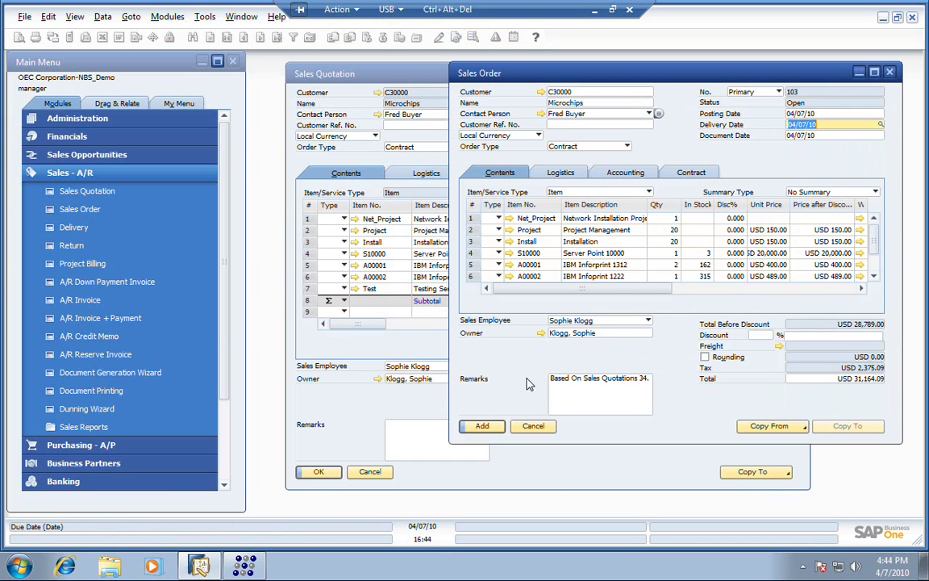
{"action": "key", "text": "Tab"}
Name the sales order's contract Network Install, with 04/07/10 as both contract start and contract end.
{"action": "left_click", "coordinate": [671, 173]}
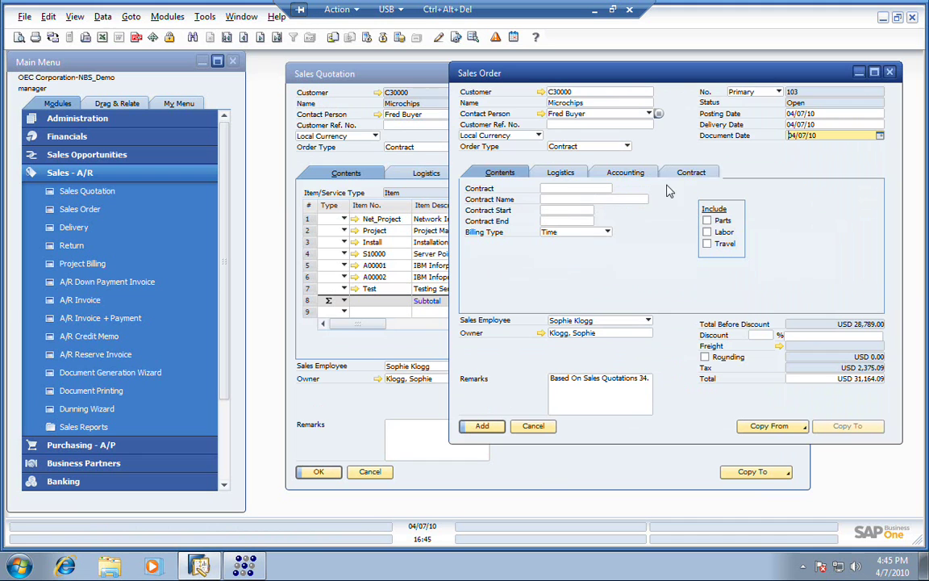
{"action": "left_click", "coordinate": [581, 199]}
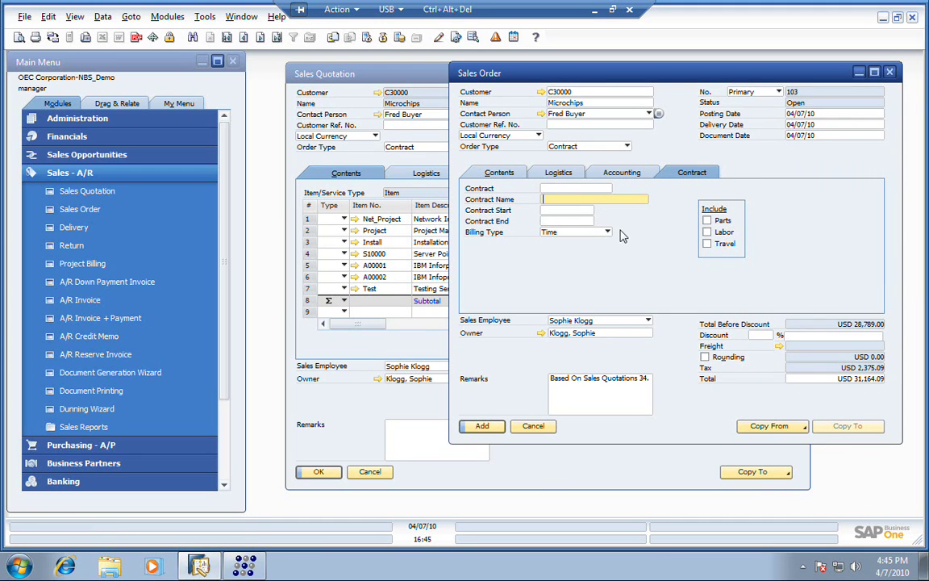
{"action": "type", "text": "Network Install"}
{"action": "key", "text": "Tab"}
{"action": "key", "text": "Tab"}
{"action": "key", "text": "Tab"}
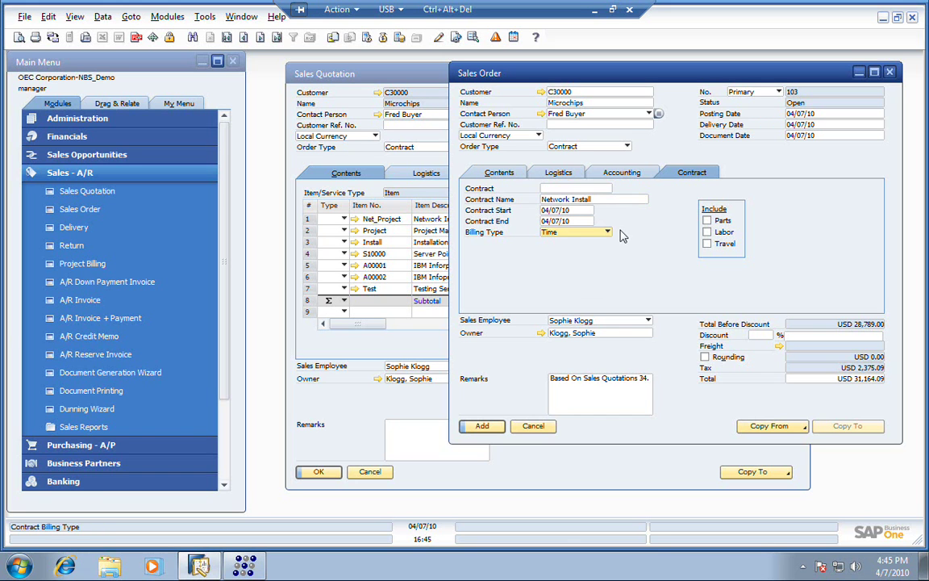
Include Parts and Labor in the contract with the Time billing type and add the sales order.
{"action": "left_click", "coordinate": [608, 233]}
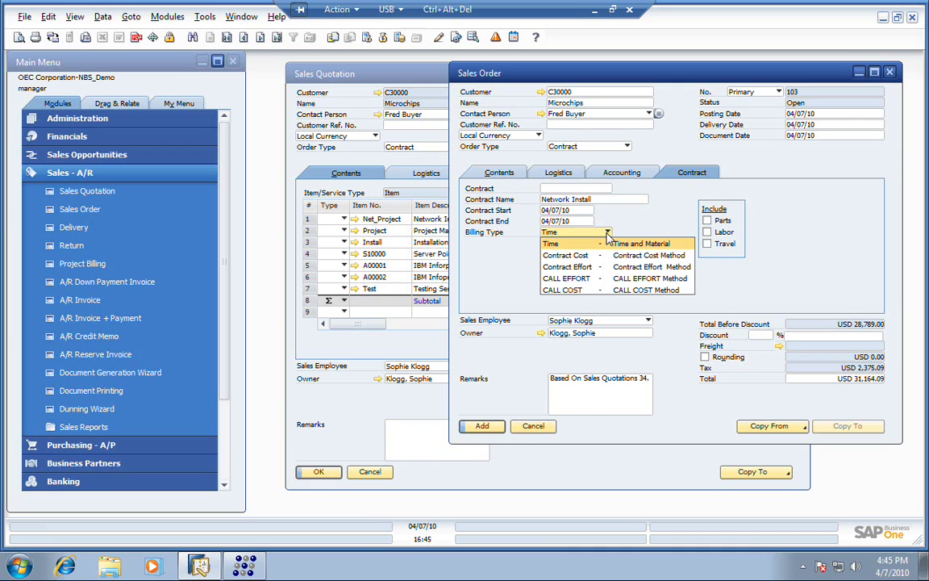
{"action": "left_click", "coordinate": [609, 234]}
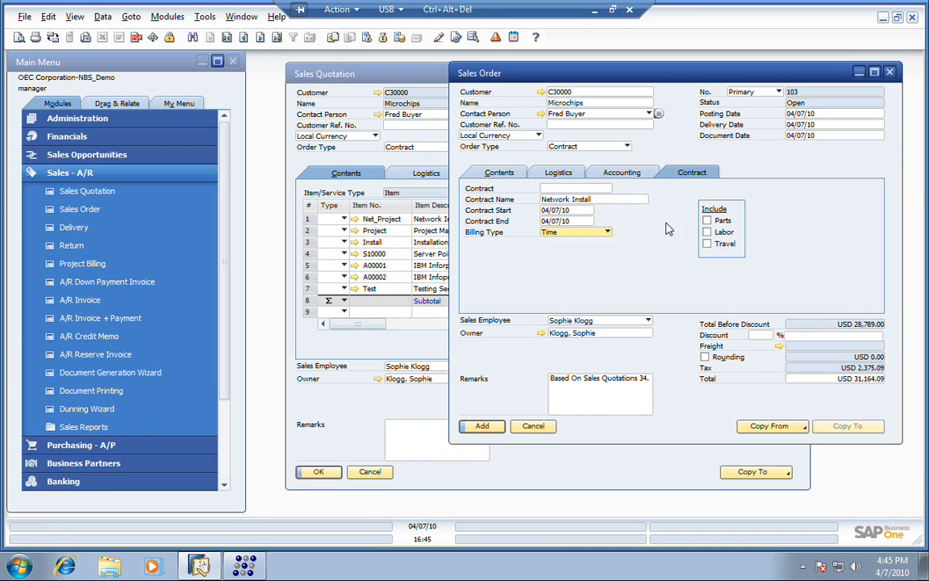
{"action": "left_click", "coordinate": [707, 221]}
{"action": "left_click", "coordinate": [707, 233]}
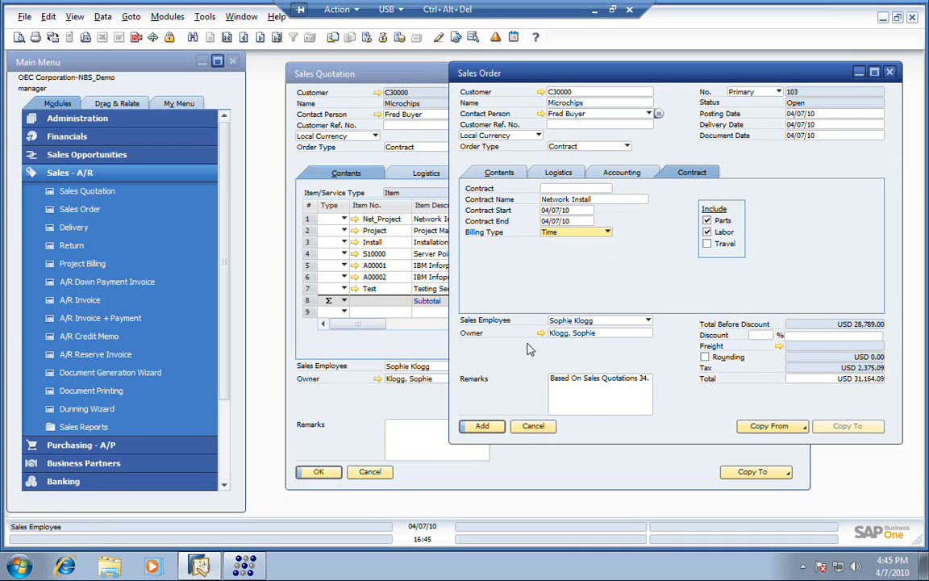
{"action": "left_click", "coordinate": [482, 425]}
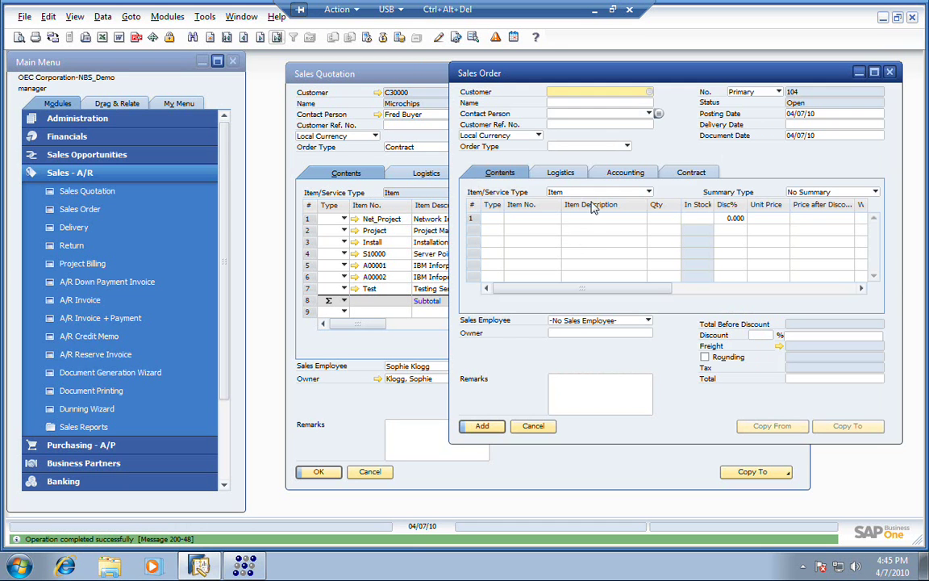
Open the contract linked to the sales order just added and review its coverage, attachments and phase/service calls.
{"action": "key", "text": "Page_Up"}
{"action": "left_click", "coordinate": [691, 174]}
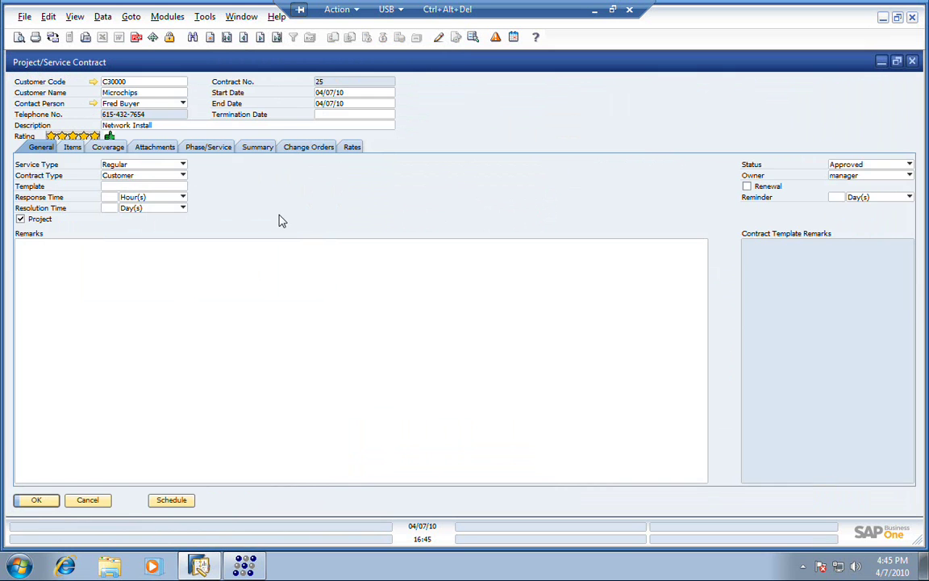
{"action": "left_click", "coordinate": [113, 147]}
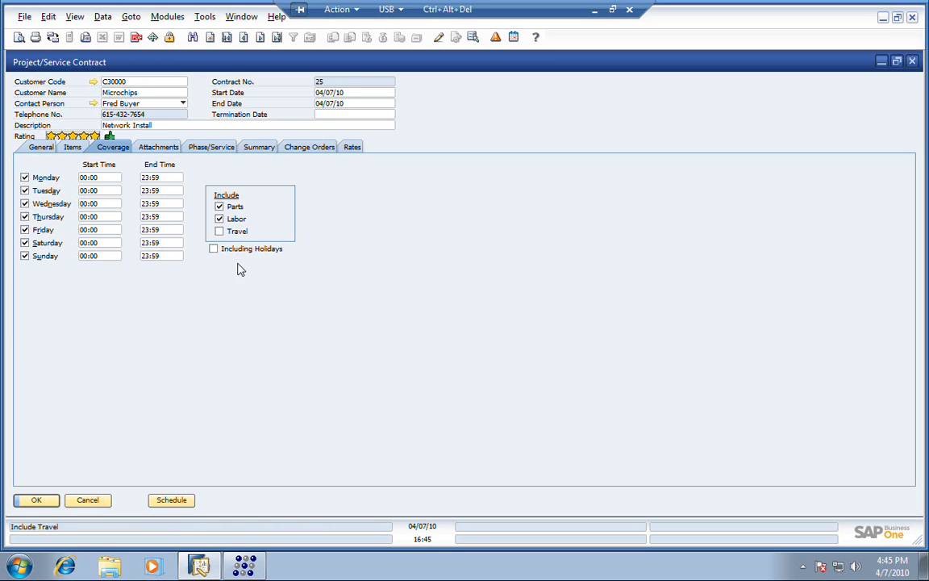
{"action": "left_click", "coordinate": [142, 147]}
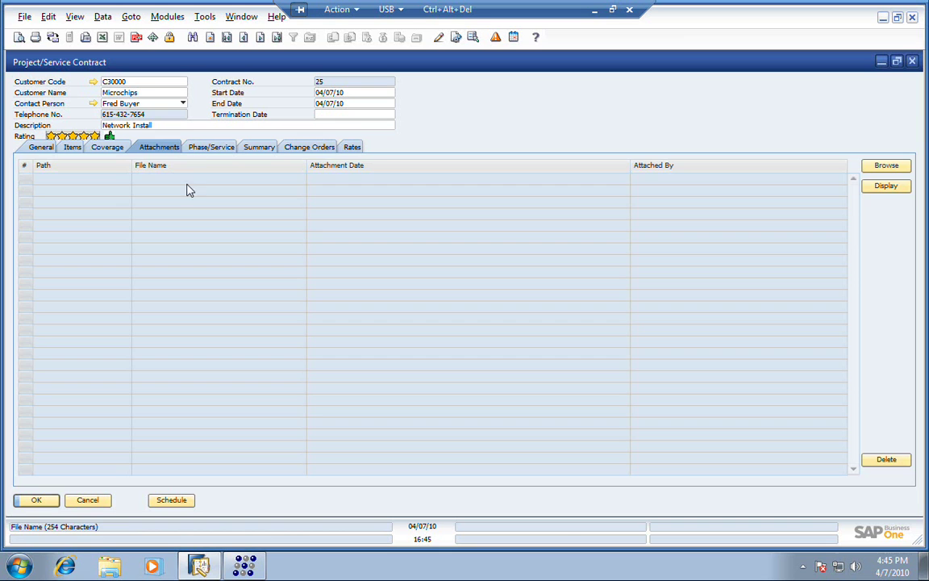
{"action": "left_click", "coordinate": [205, 149]}
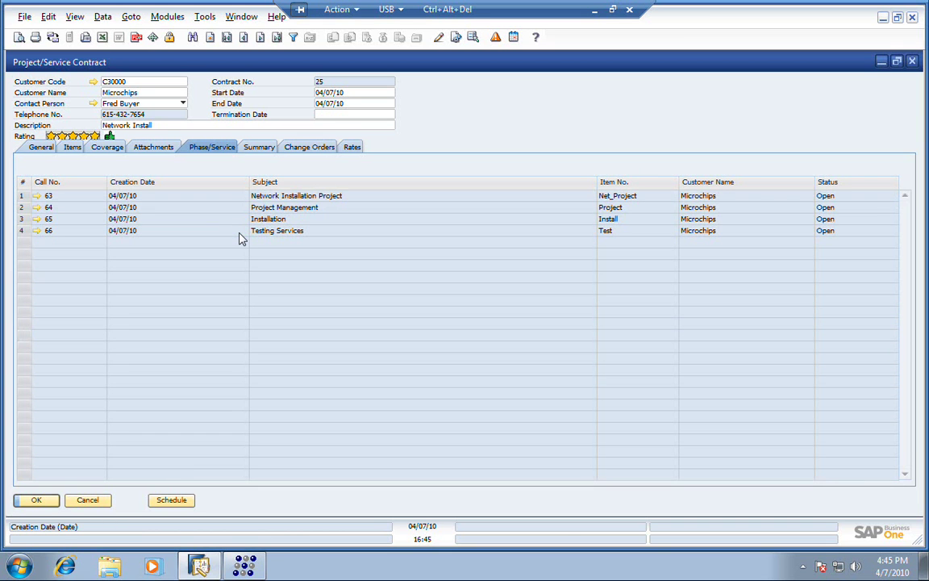
Set the BP project in the contract's summary to Network.
{"action": "left_click", "coordinate": [259, 148]}
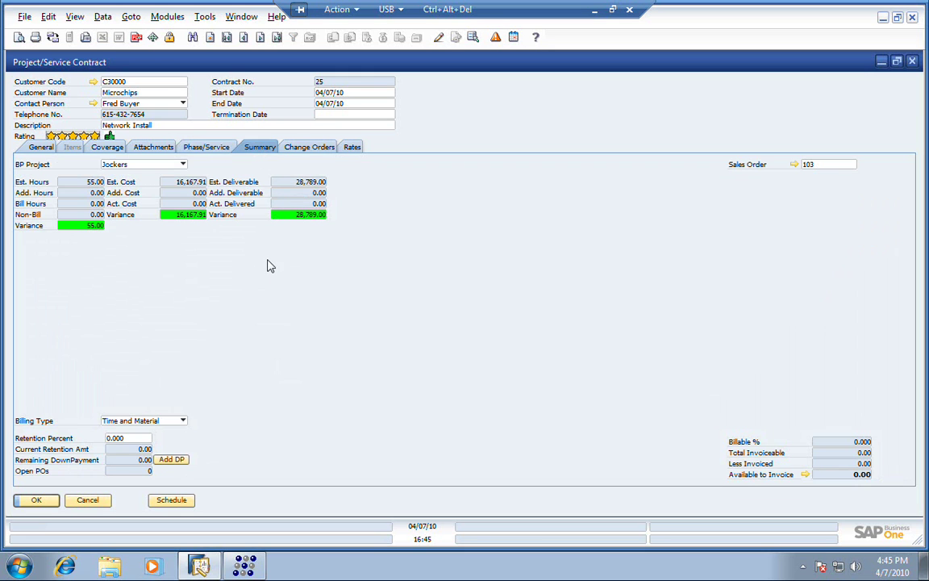
{"action": "left_click", "coordinate": [179, 164]}
{"action": "left_click", "coordinate": [164, 224]}
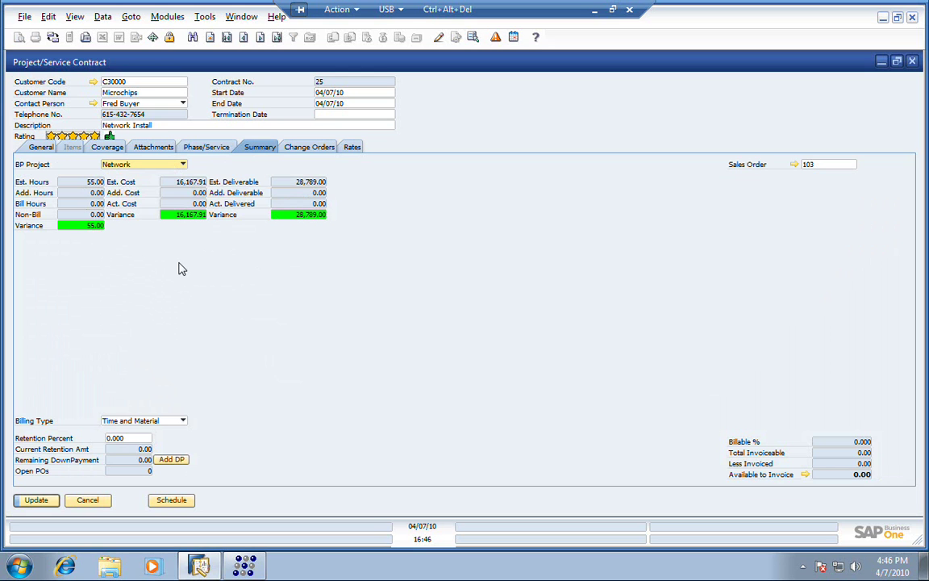
Review the contract's change orders and its item rates.
{"action": "left_click", "coordinate": [309, 147]}
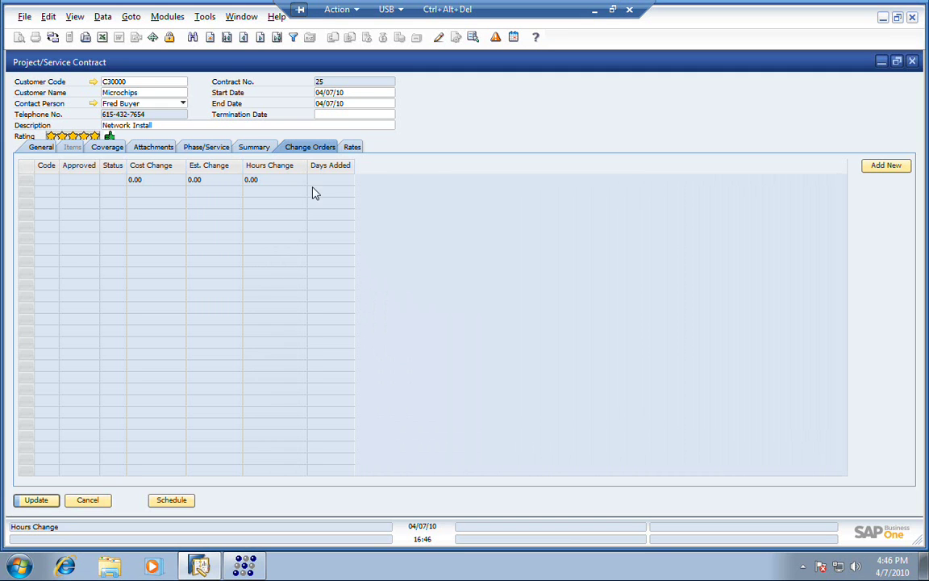
{"action": "left_click", "coordinate": [352, 148]}
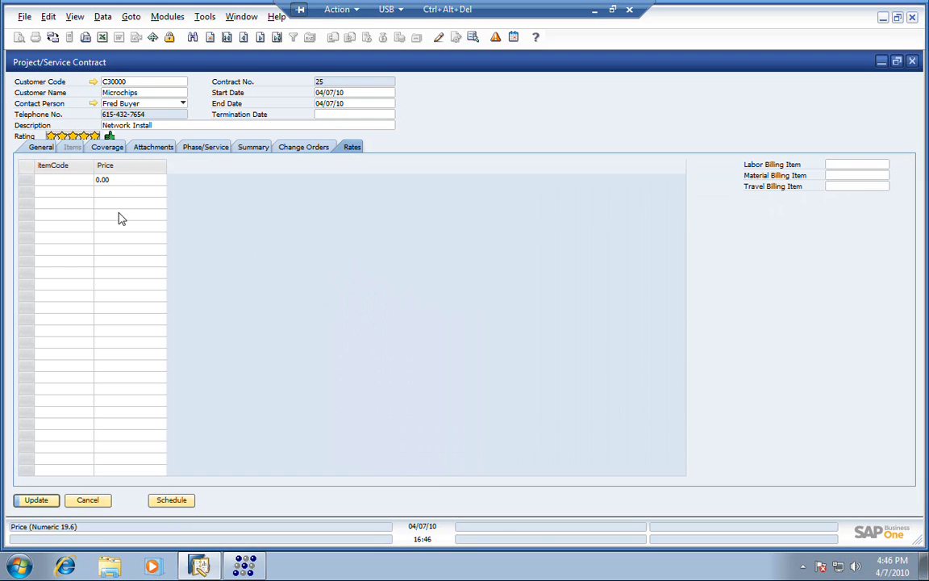
Save the updated network installation contract and close the contract, sales order and sales quotation.
{"action": "left_click", "coordinate": [36, 500]}
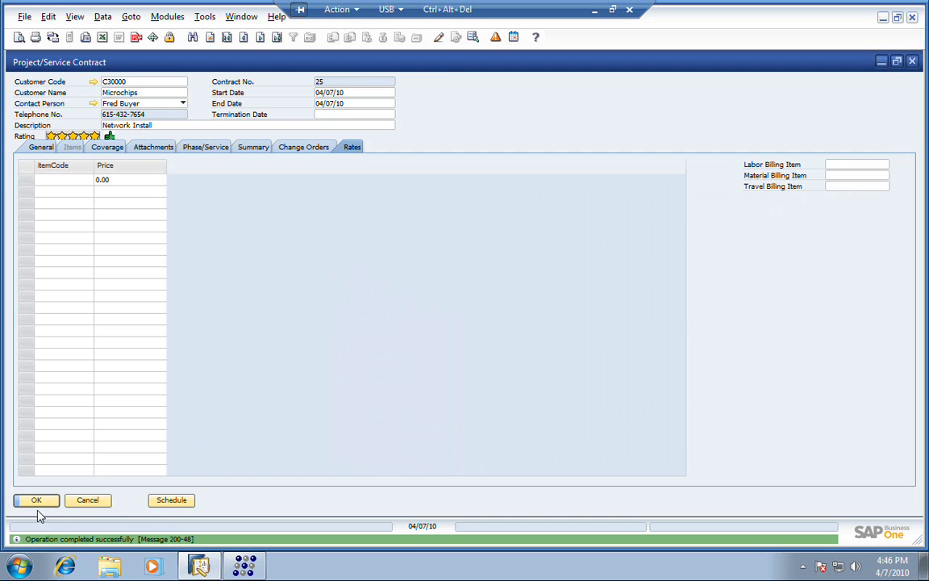
{"action": "left_click", "coordinate": [37, 500]}
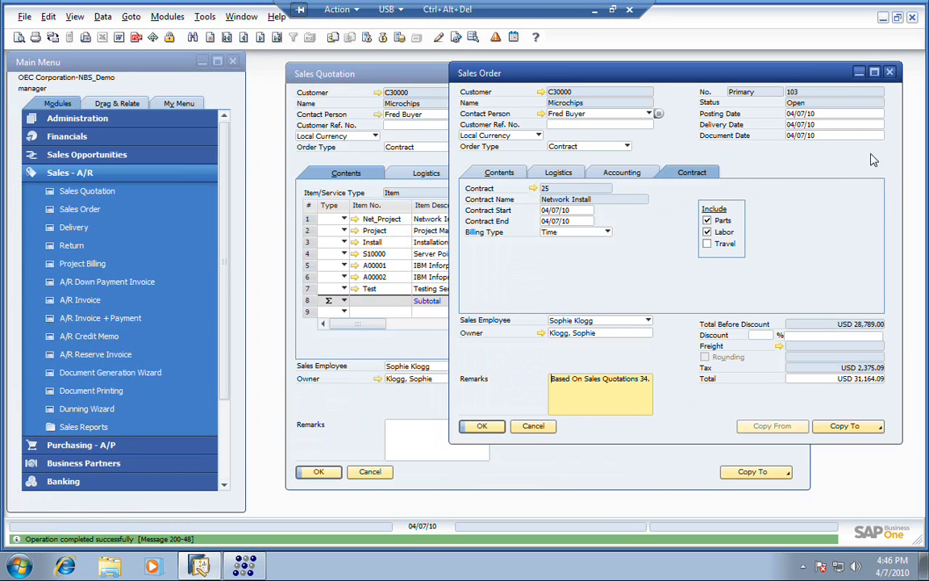
{"action": "left_click", "coordinate": [892, 74]}
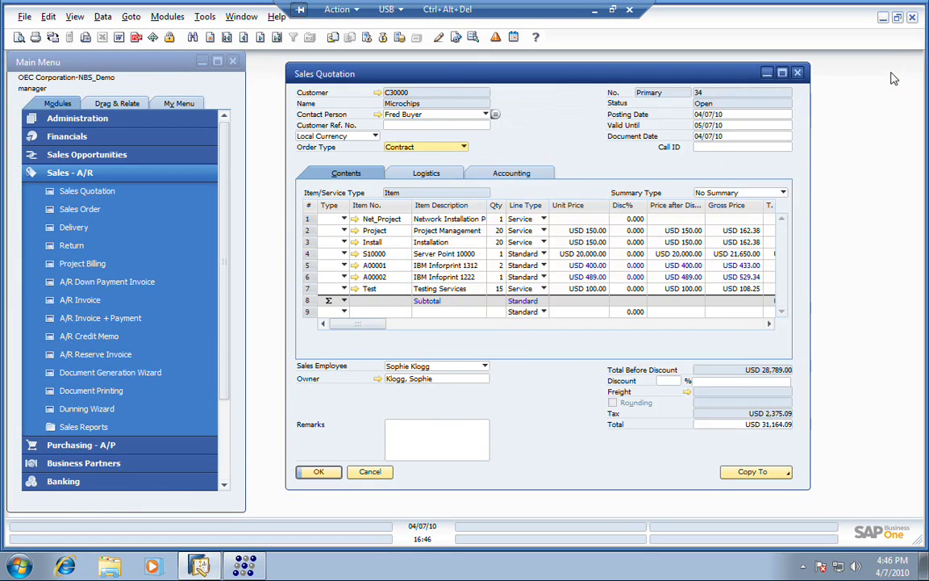
{"action": "left_click", "coordinate": [867, 72]}
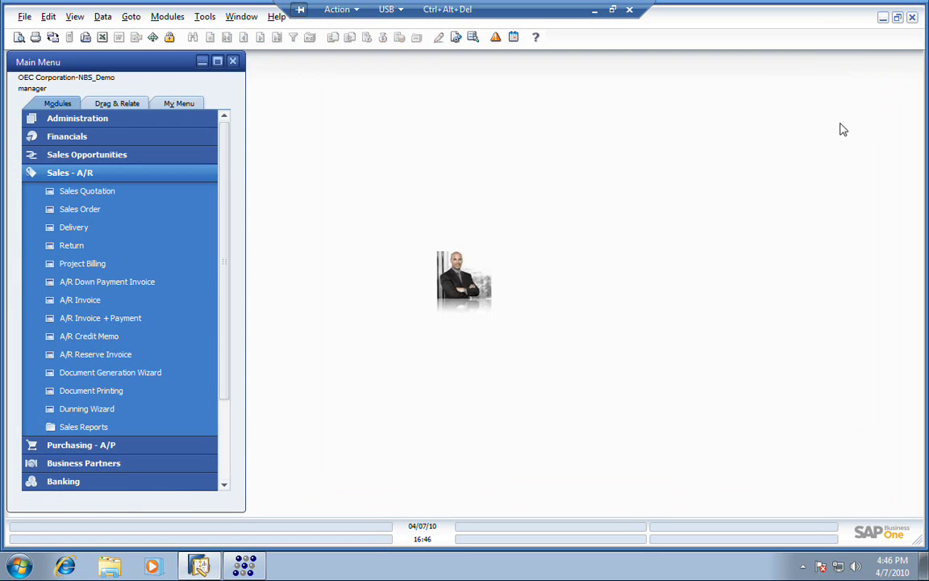
Open the Project View under Projects/Services, review all projects' calls, hours and billing columns, and close it.
{"action": "left_click", "coordinate": [224, 485]}
{"action": "left_click", "coordinate": [224, 485]}
{"action": "left_click", "coordinate": [224, 485]}
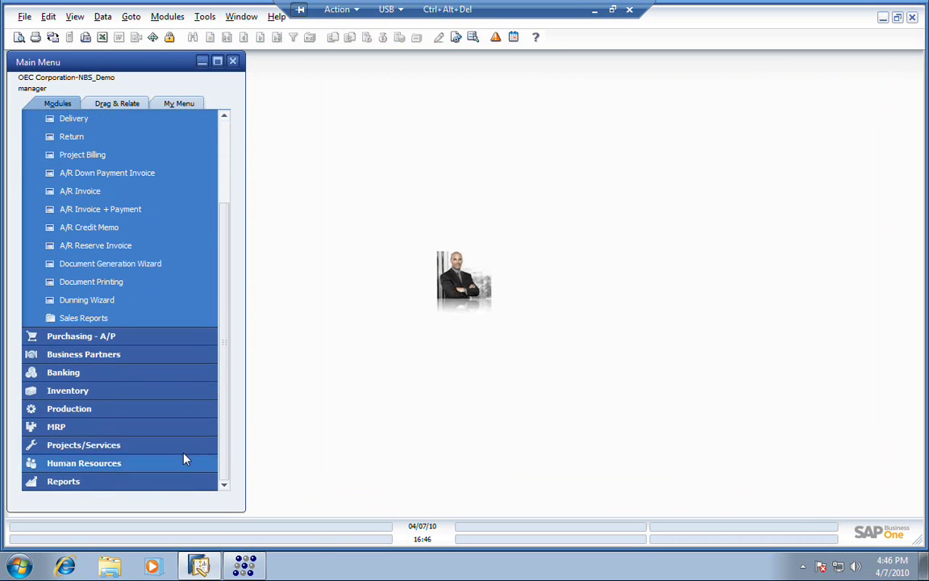
{"action": "left_click", "coordinate": [124, 445]}
{"action": "left_click", "coordinate": [113, 446]}
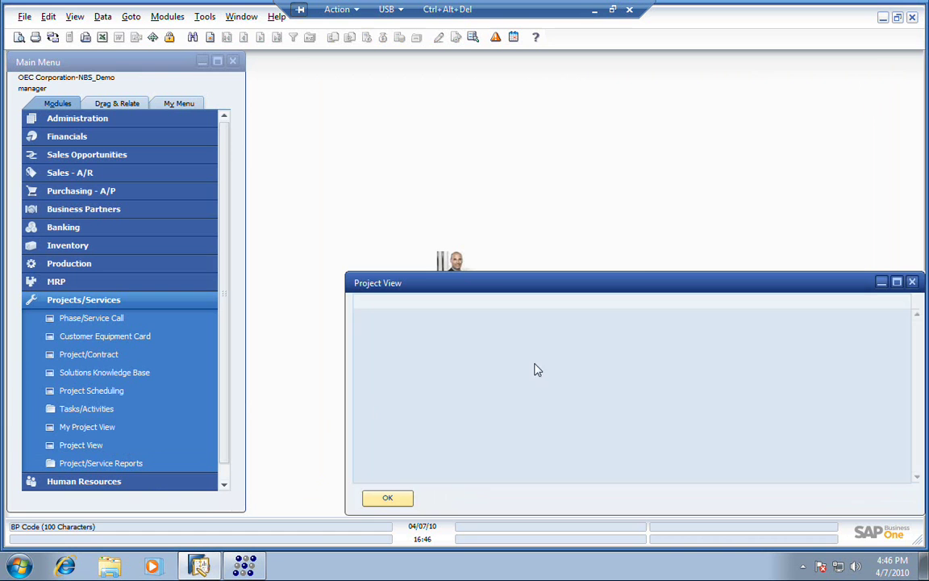
{"action": "left_click_drag", "start_coordinate": [581, 282], "coordinate": [364, 99]}
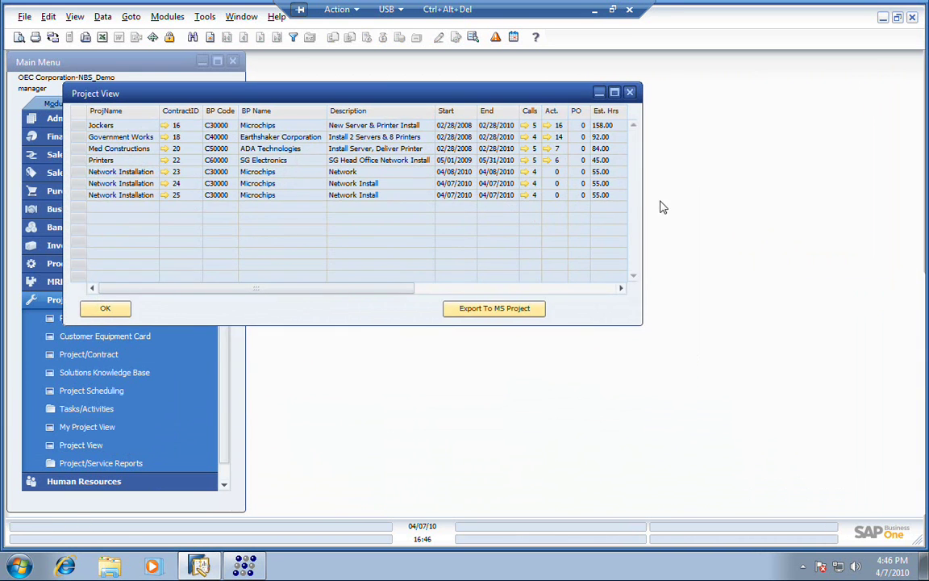
{"action": "left_click_drag", "start_coordinate": [643, 197], "coordinate": [799, 202]}
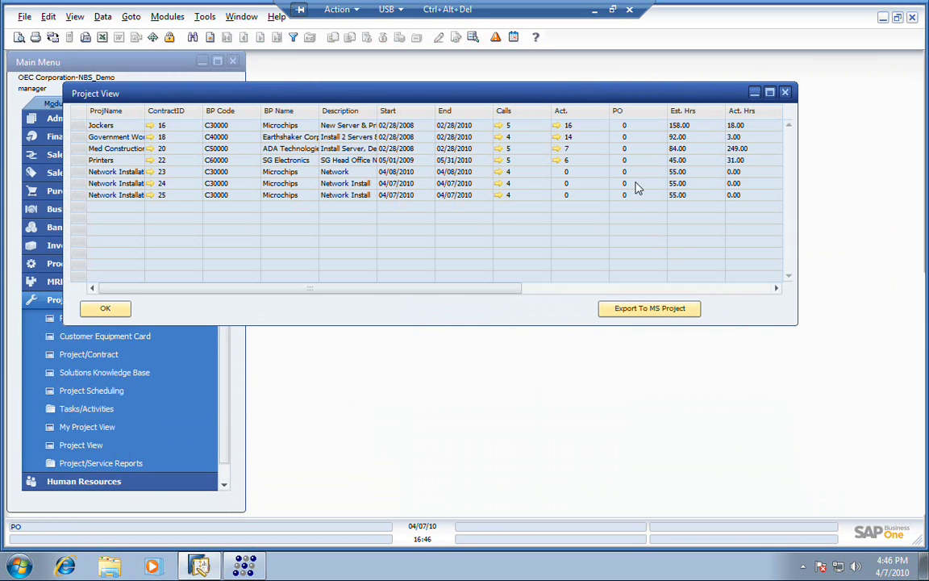
{"action": "left_click_drag", "start_coordinate": [489, 288], "coordinate": [730, 278]}
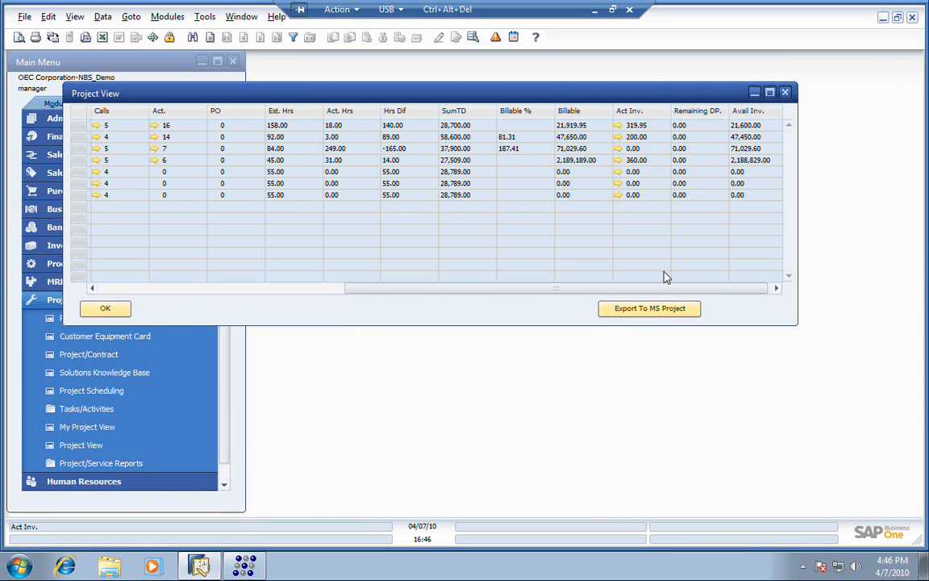
{"action": "left_click_drag", "start_coordinate": [683, 292], "coordinate": [363, 276]}
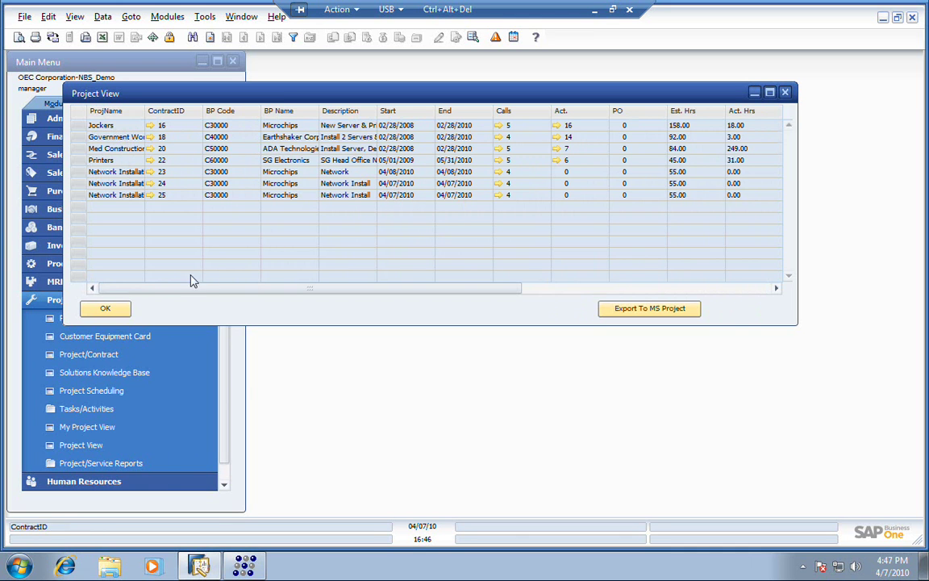
{"action": "left_click", "coordinate": [115, 311]}
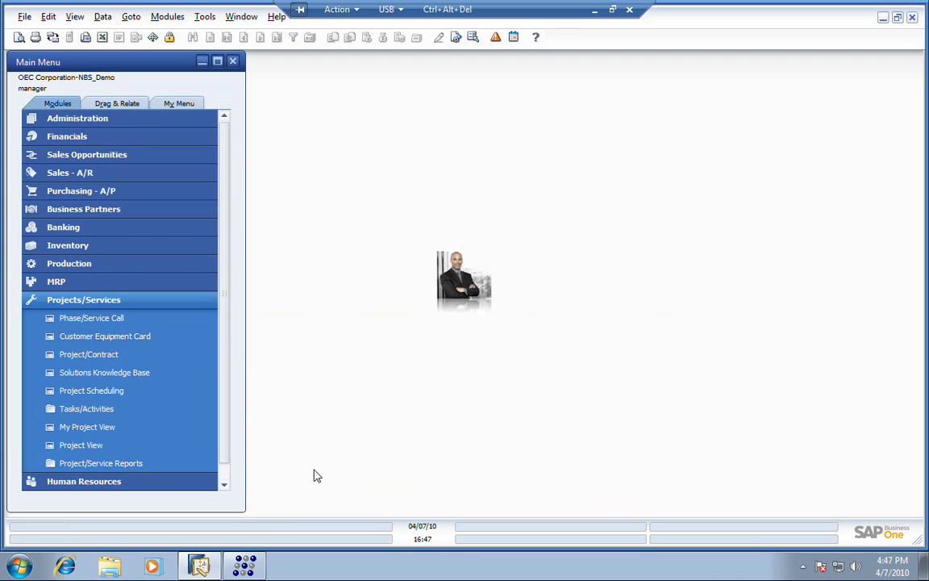
In Project Scheduling, assign SG Head Office's Project Management phase to the eighth listed employee on 04/08/10, open the new activity, and close it.
{"action": "left_click", "coordinate": [250, 568]}
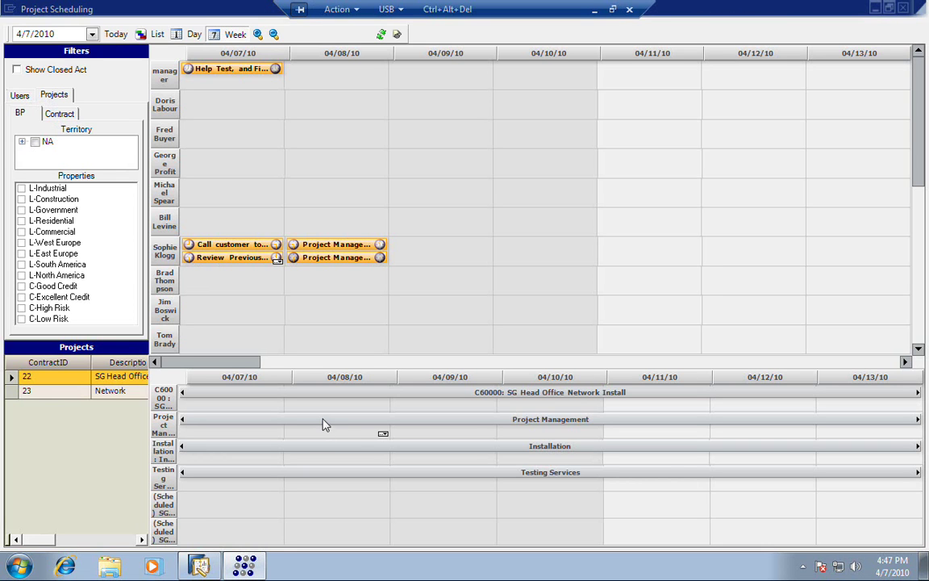
{"action": "mouse_move", "coordinate": [322, 424]}
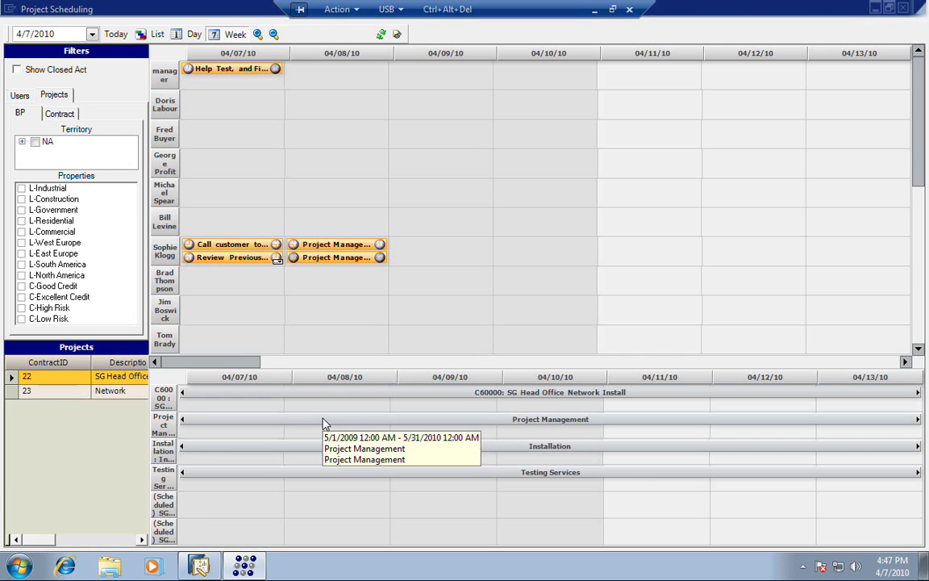
{"action": "left_click_drag", "start_coordinate": [322, 423], "coordinate": [338, 293]}
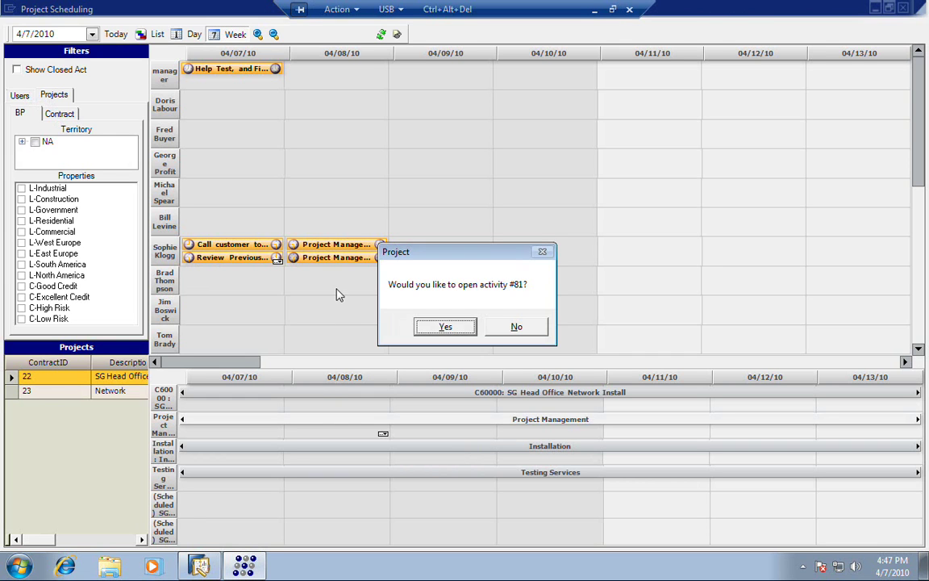
{"action": "left_click", "coordinate": [444, 328]}
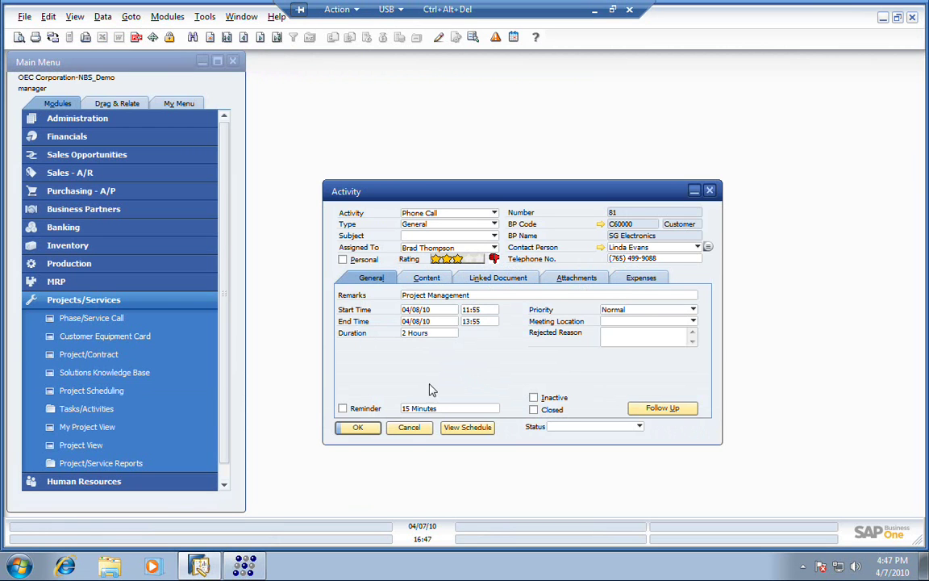
{"action": "left_click", "coordinate": [409, 427]}
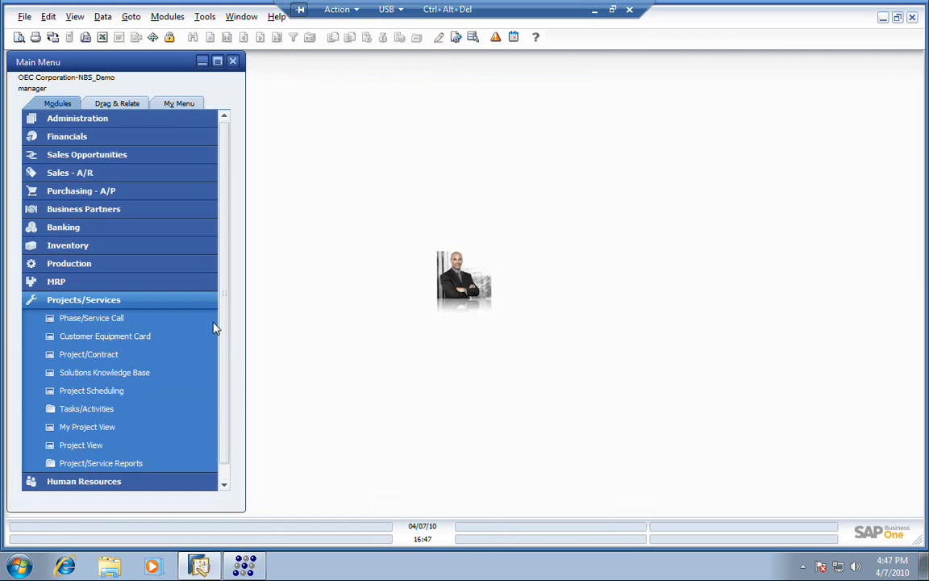
Review the Past Due Project Activities, Contracts Ready to Bill and Contracts Over Budget alerts, and close the alert overview.
{"action": "left_click", "coordinate": [496, 36]}
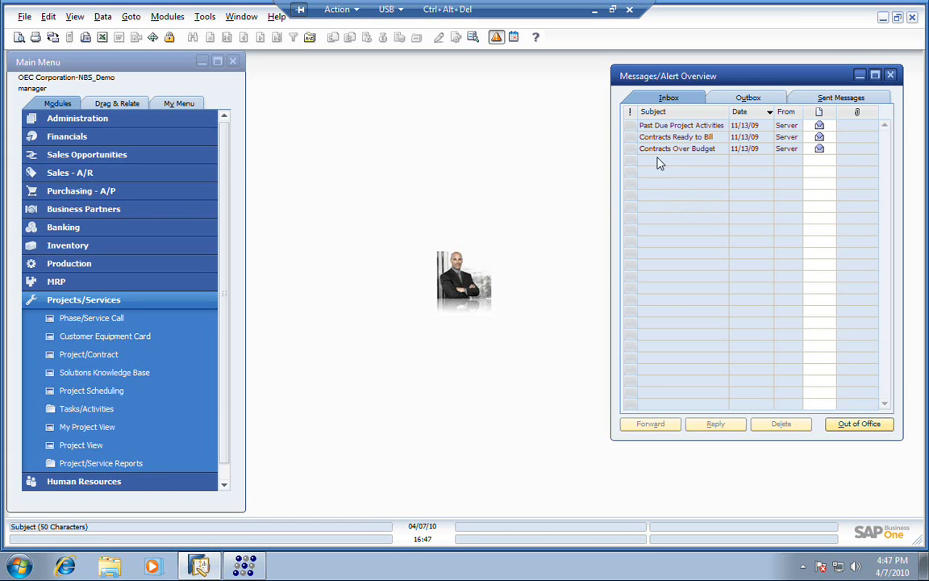
{"action": "left_click", "coordinate": [646, 128]}
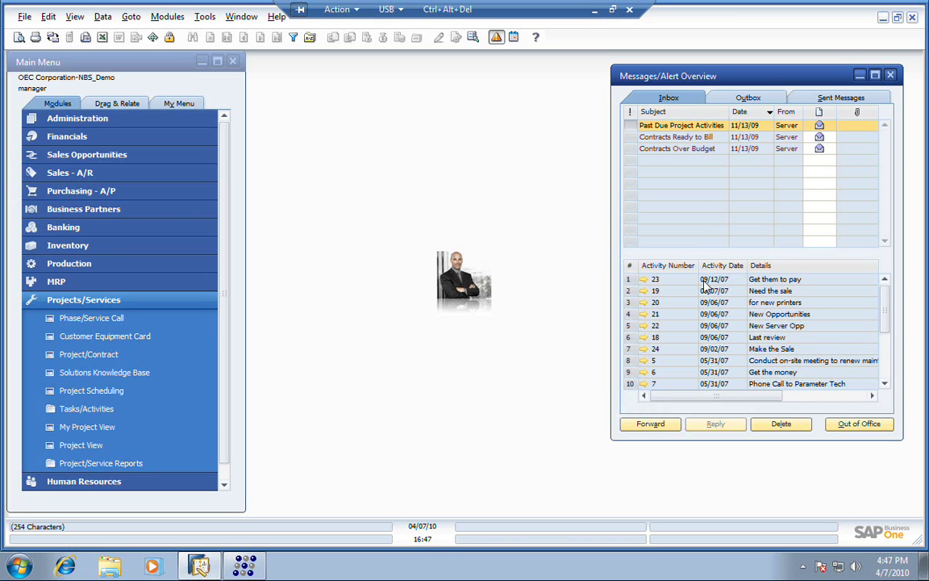
{"action": "left_click", "coordinate": [636, 137]}
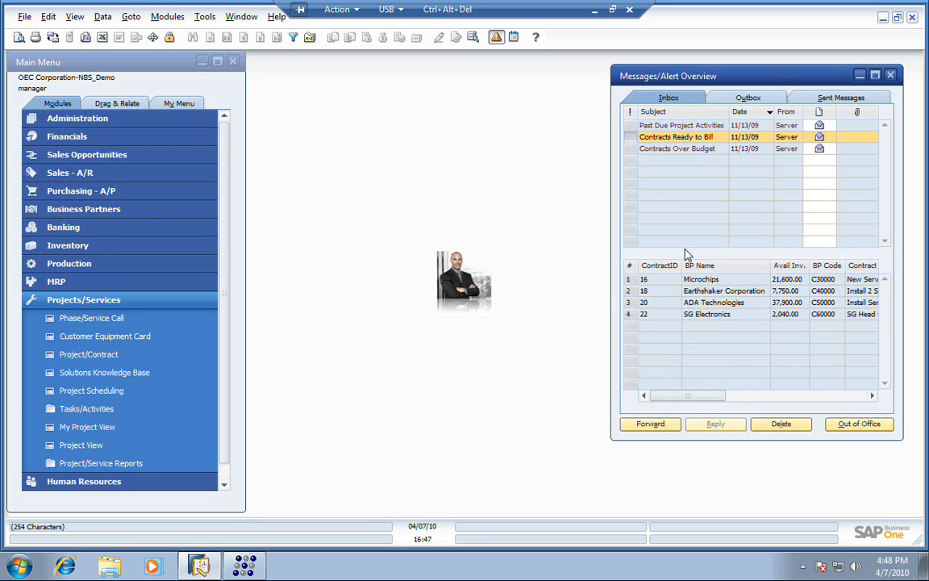
{"action": "left_click", "coordinate": [631, 149]}
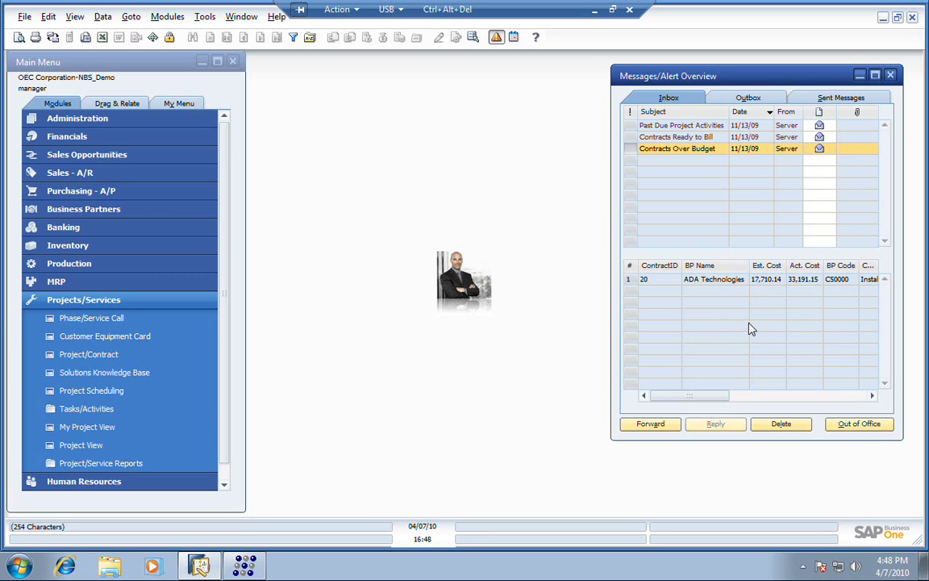
{"action": "left_click", "coordinate": [890, 75]}
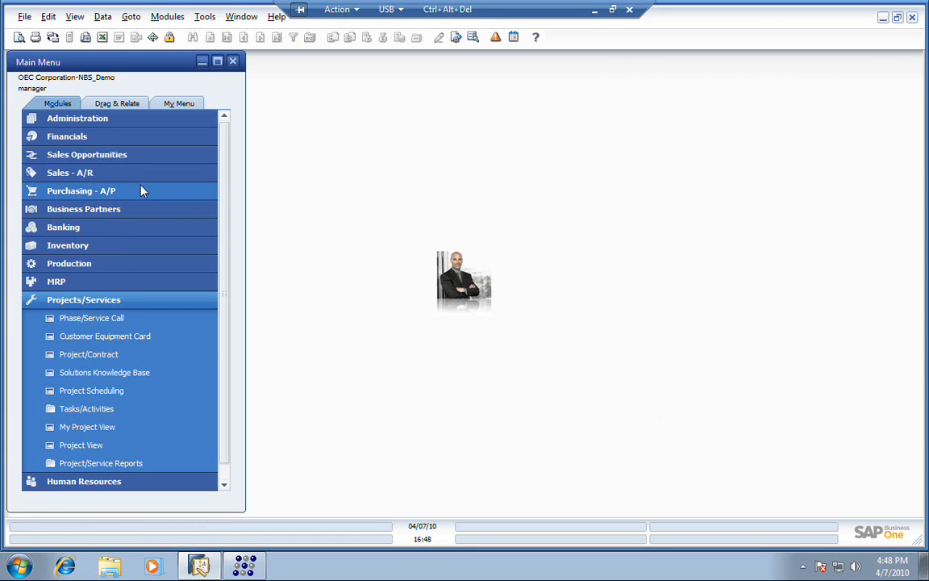
Open the Project Billing report from Sales - A/R and review every contract's costs, billable percentages and invoice amounts.
{"action": "left_click", "coordinate": [121, 173]}
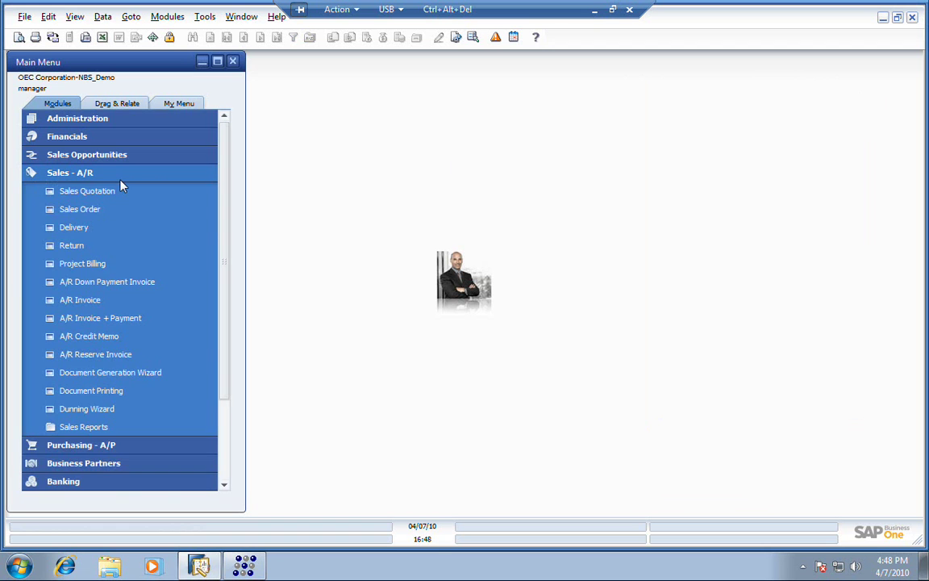
{"action": "left_click", "coordinate": [113, 263]}
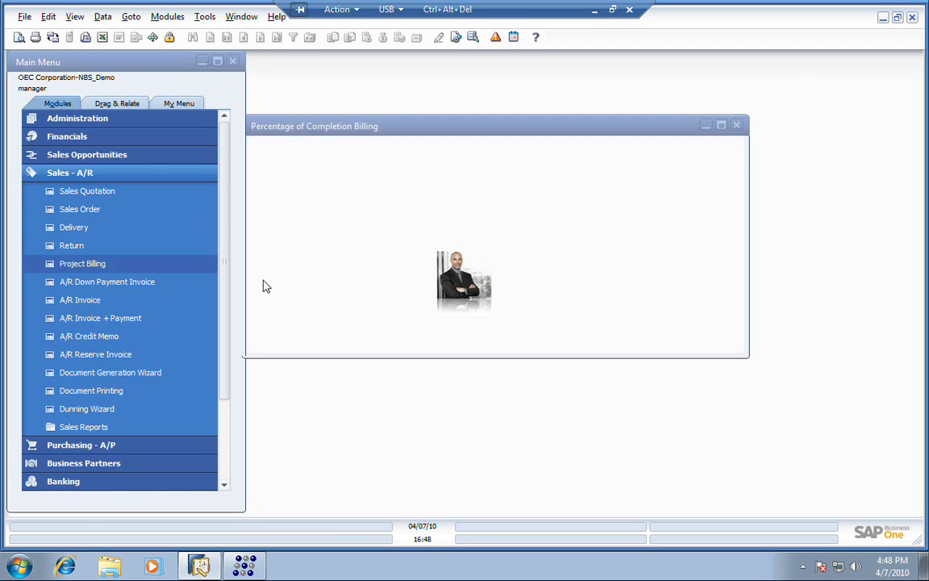
{"action": "left_click_drag", "start_coordinate": [521, 125], "coordinate": [359, 120]}
{"action": "left_click_drag", "start_coordinate": [656, 239], "coordinate": [868, 251]}
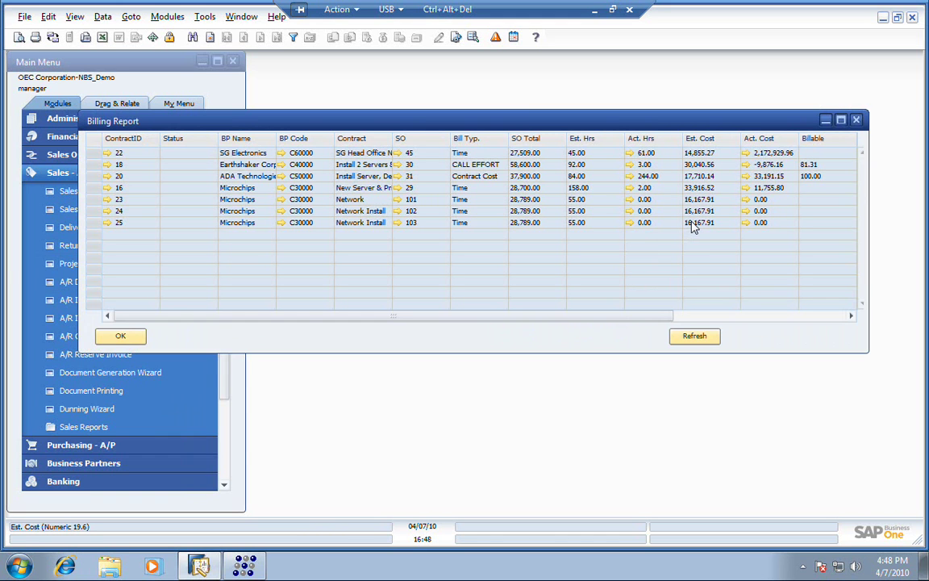
{"action": "left_click_drag", "start_coordinate": [652, 318], "coordinate": [867, 317]}
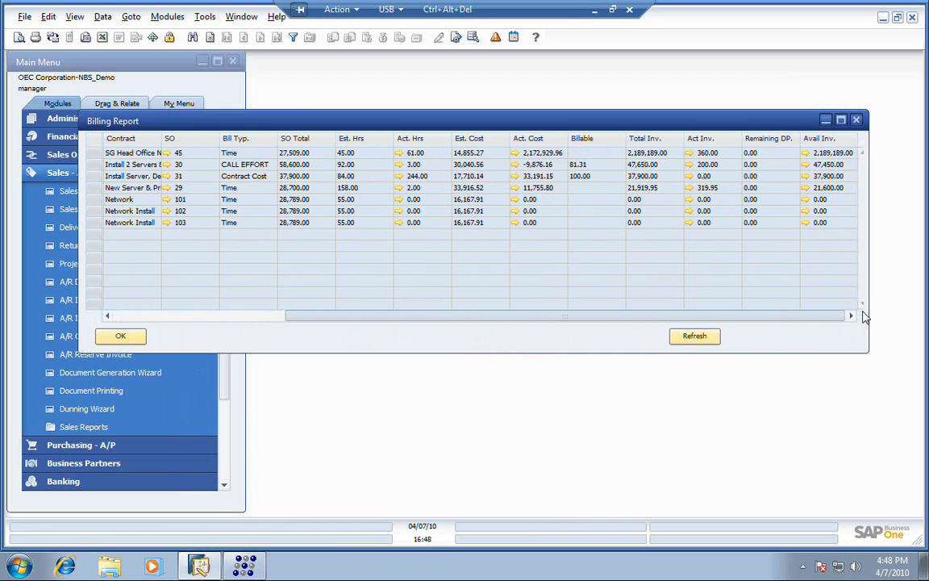
Mark the available delivery for invoicing on Microchips' New Server & Printer contract, cancel the selection, and close the billing report.
{"action": "left_click", "coordinate": [806, 187]}
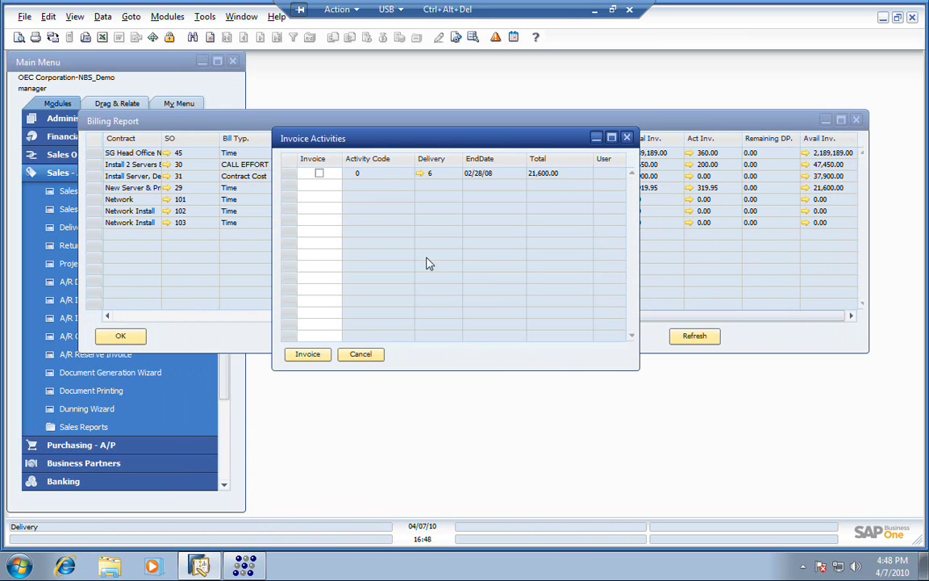
{"action": "left_click", "coordinate": [319, 173]}
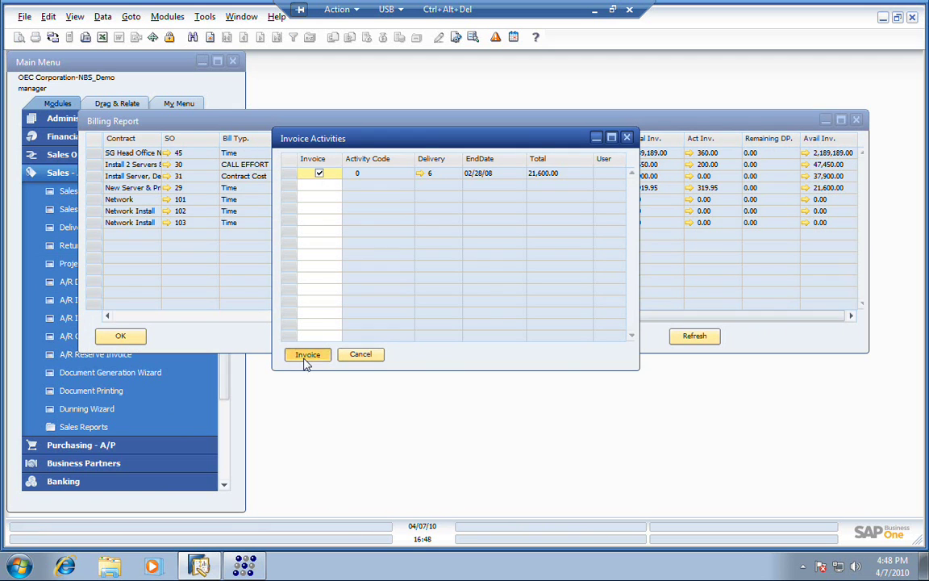
{"action": "key", "text": "Escape"}
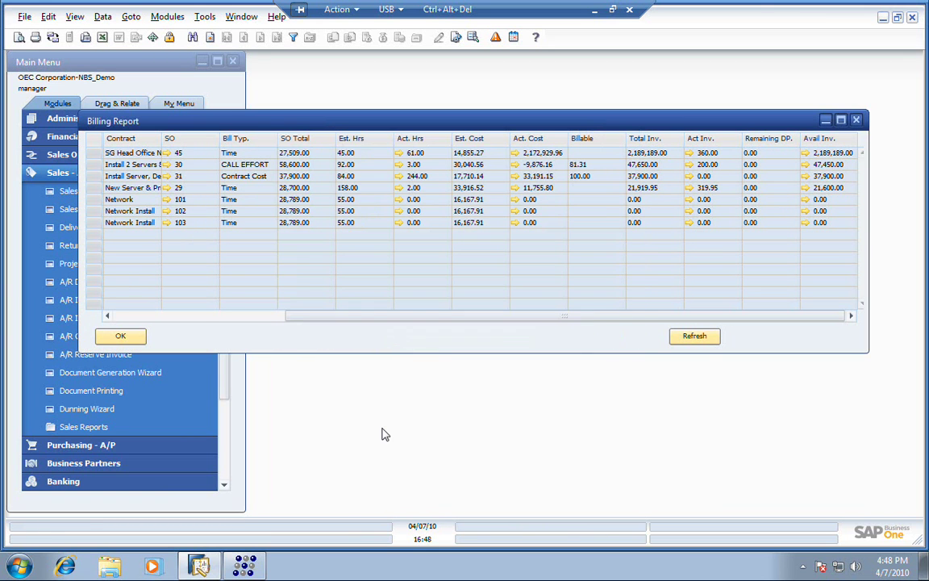
{"action": "left_click", "coordinate": [121, 337]}
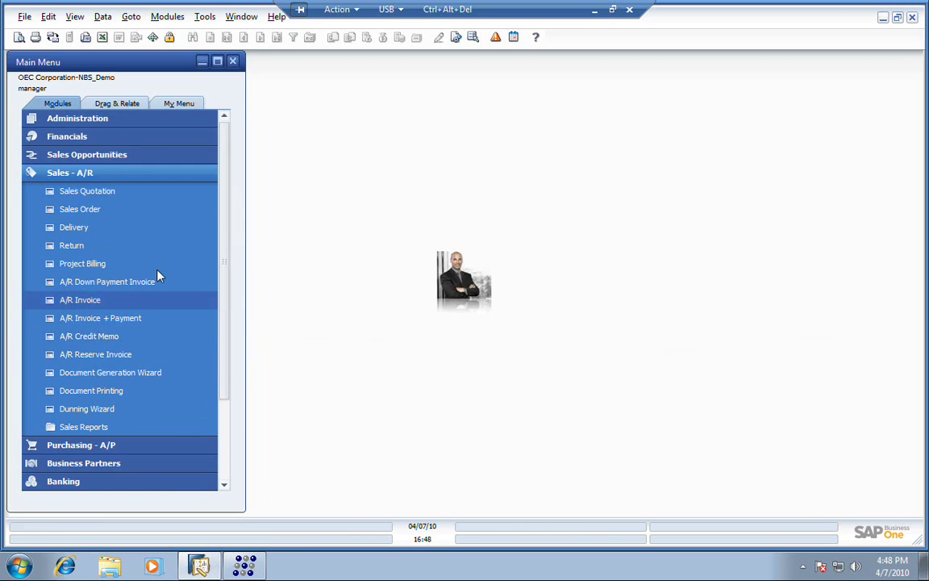
{"action": "left_click", "coordinate": [133, 171]}
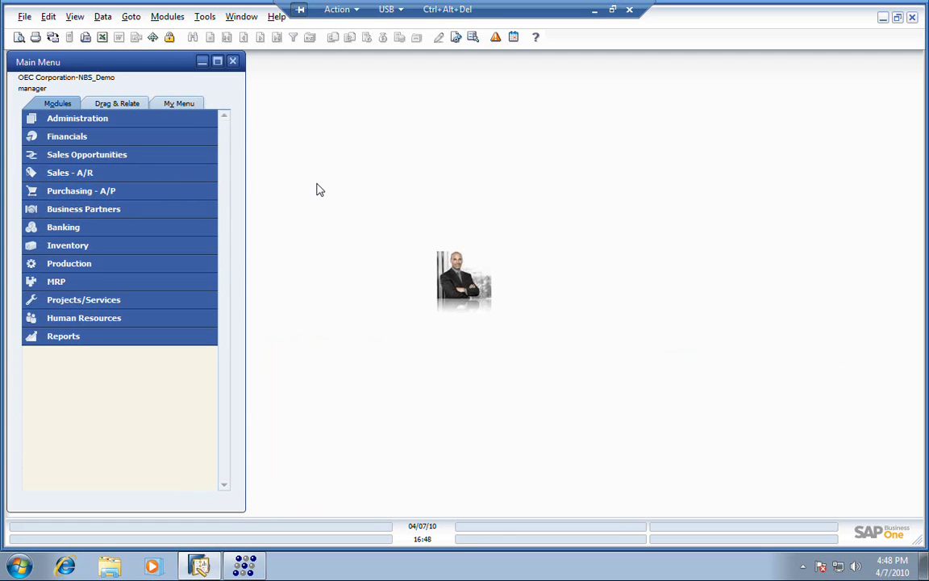